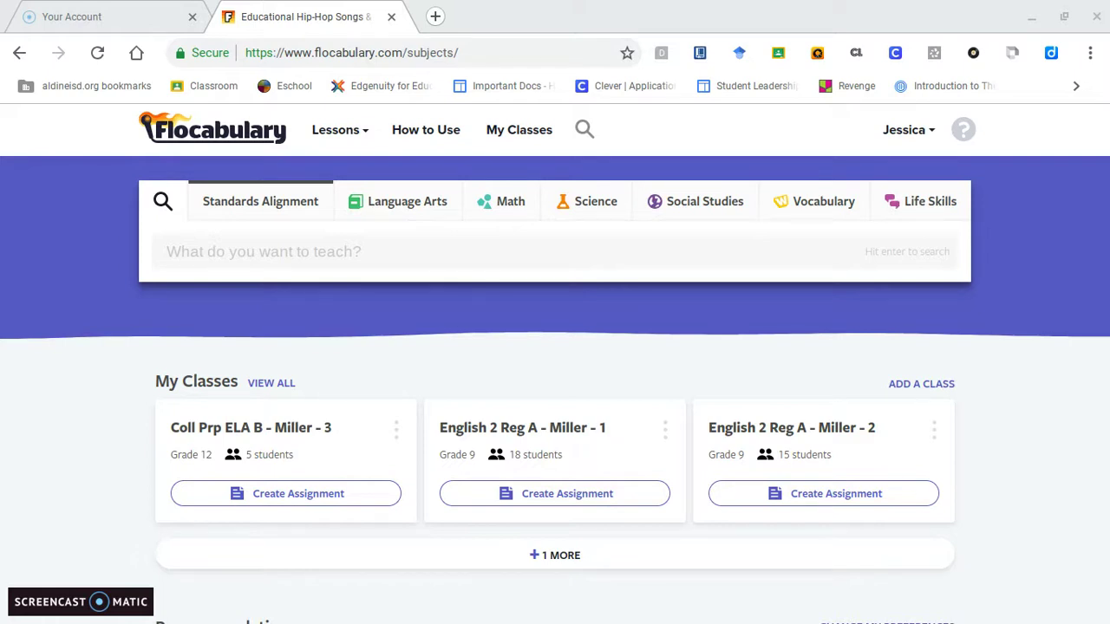
Step: Open the Reading & Writing topic of the Language Arts lessons and browse its lesson list
mouse_move(351, 141)
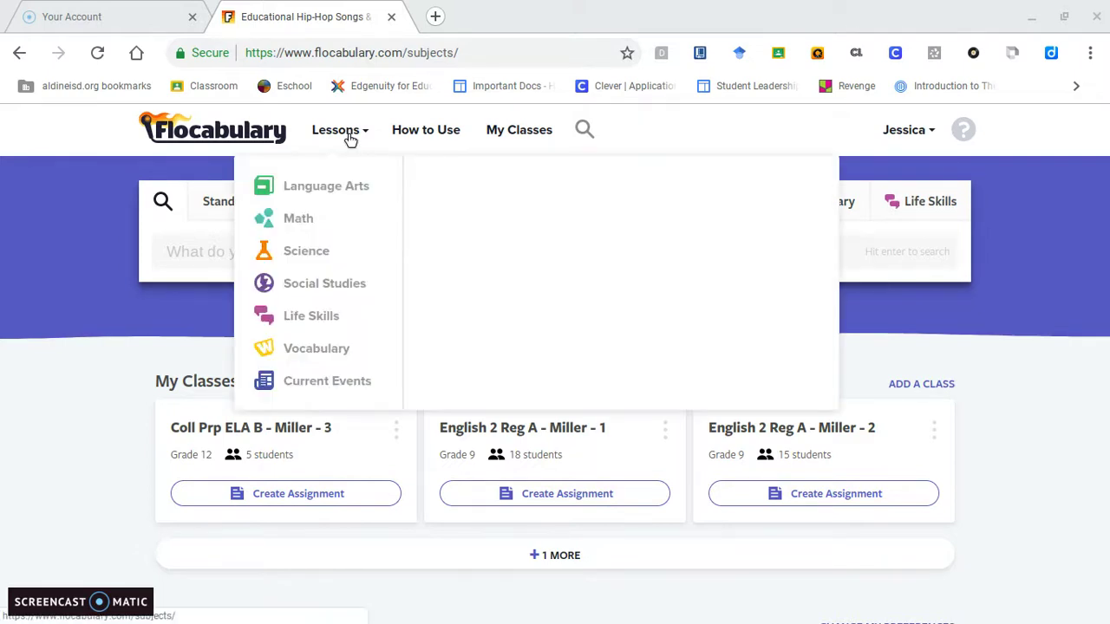
mouse_move(354, 187)
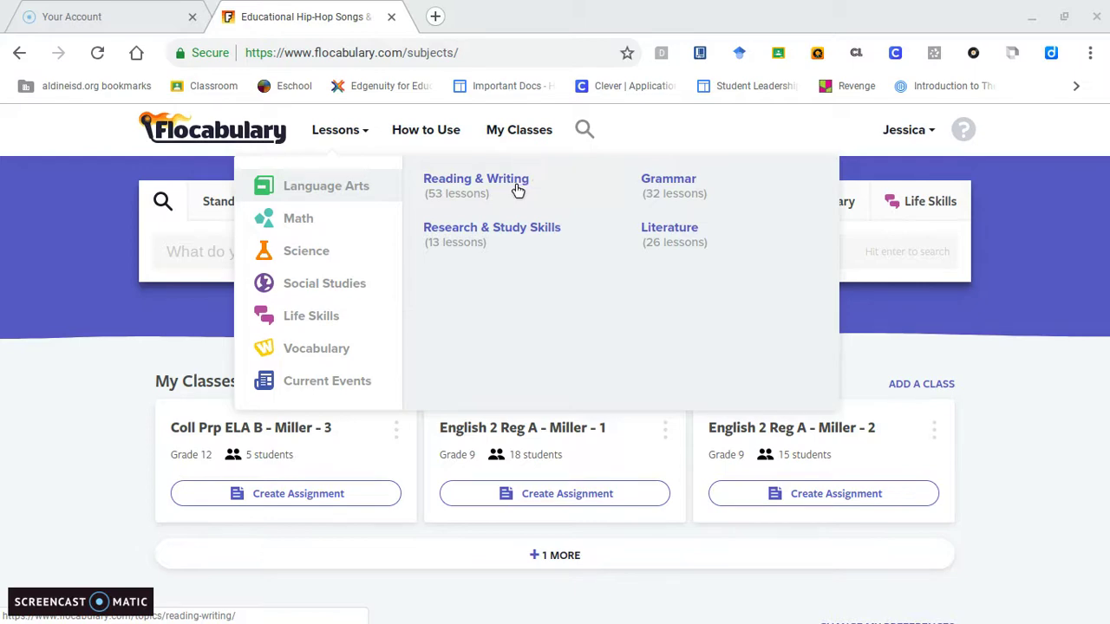
click(466, 190)
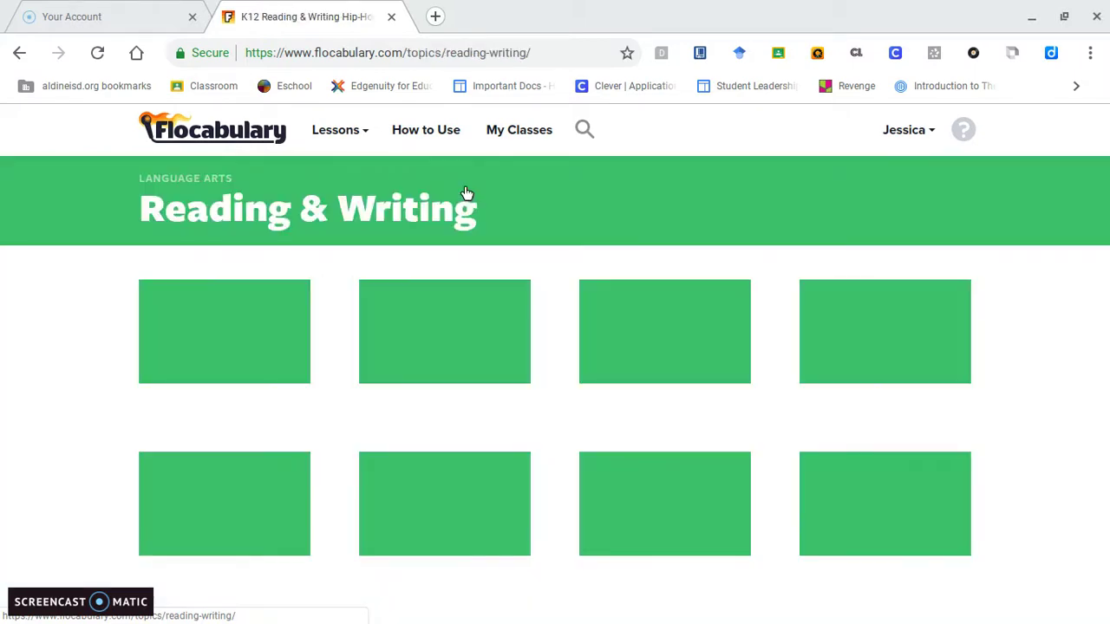
scroll(466, 191, down, 3)
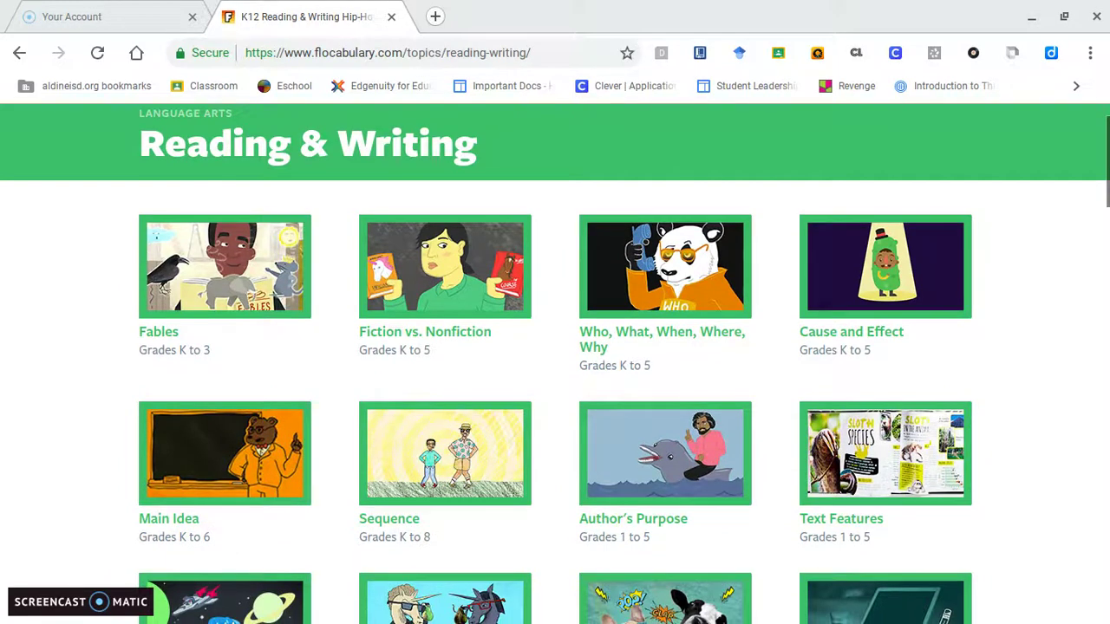
scroll(556, 364, down, 3)
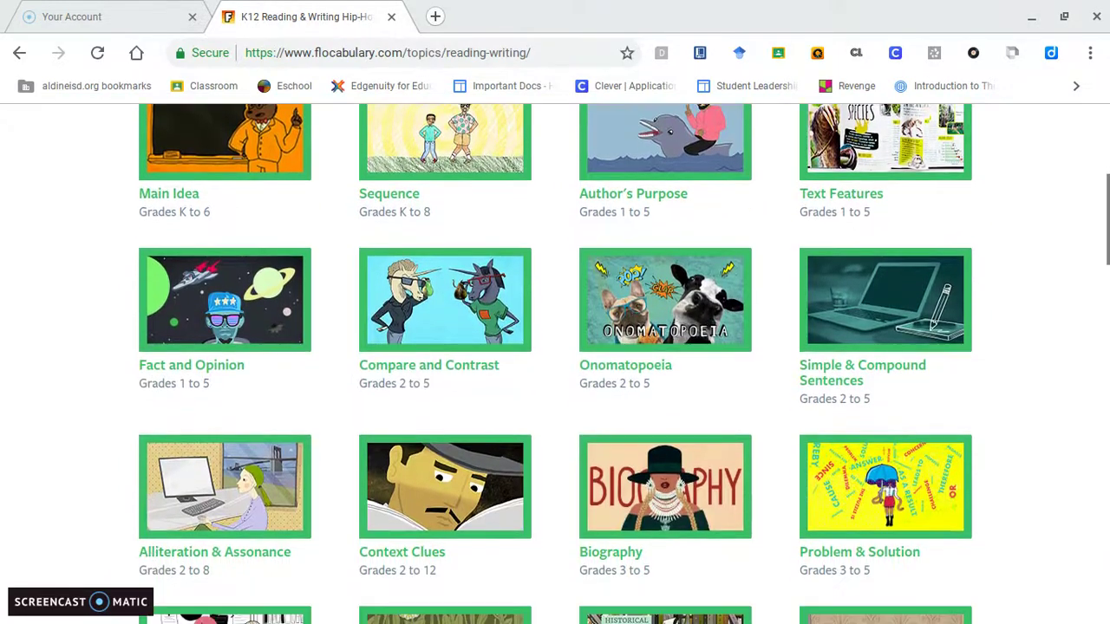
scroll(556, 364, down, 4)
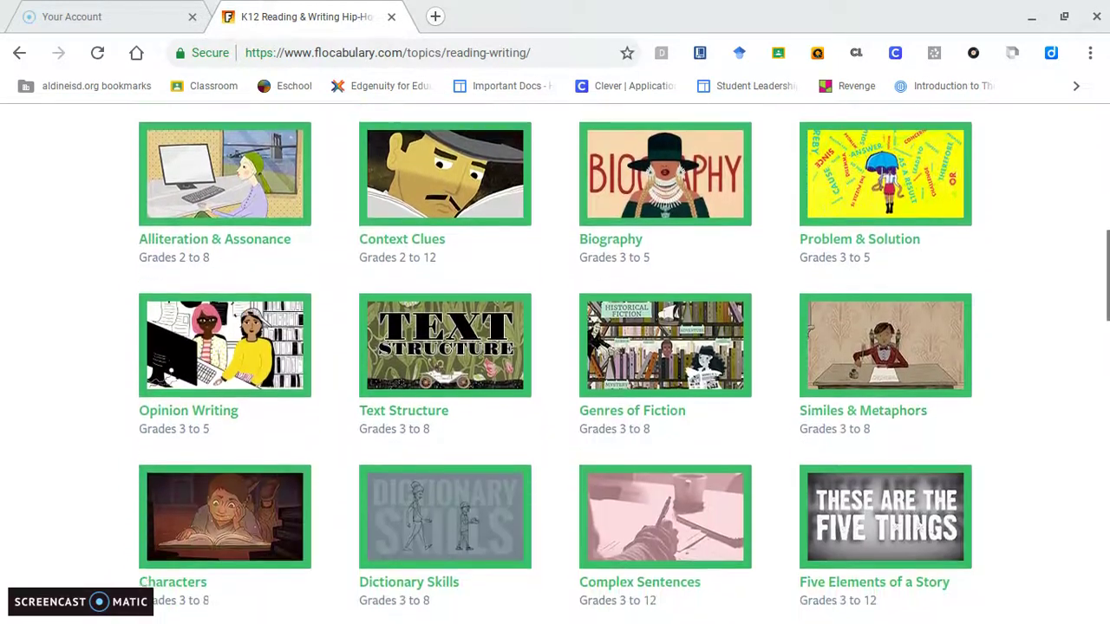
scroll(556, 364, up, 5)
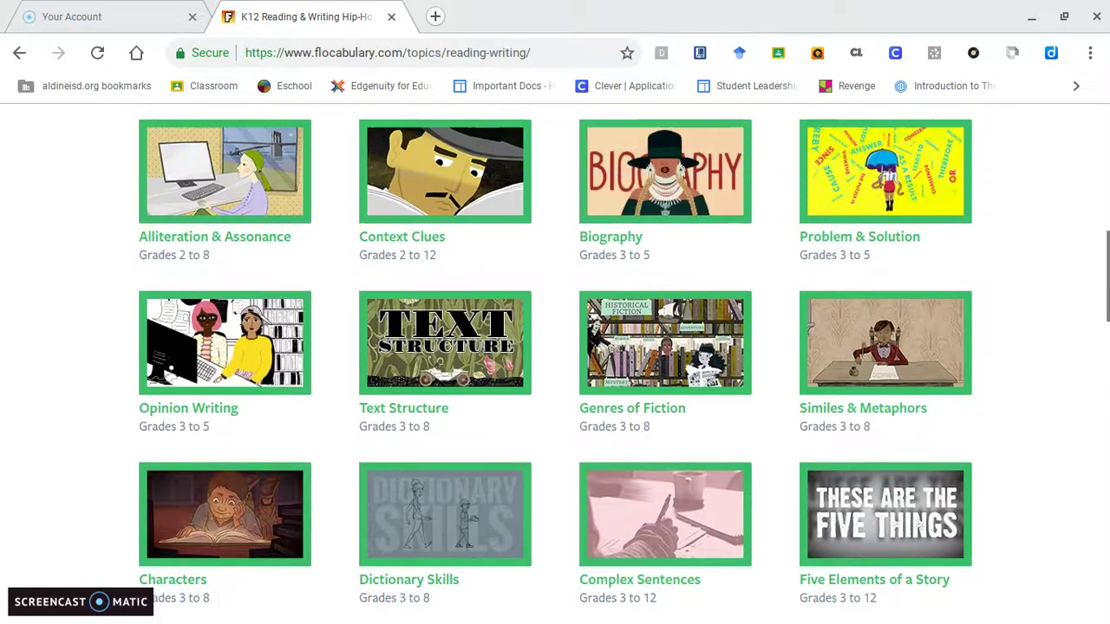
scroll(759, 215, up, 1)
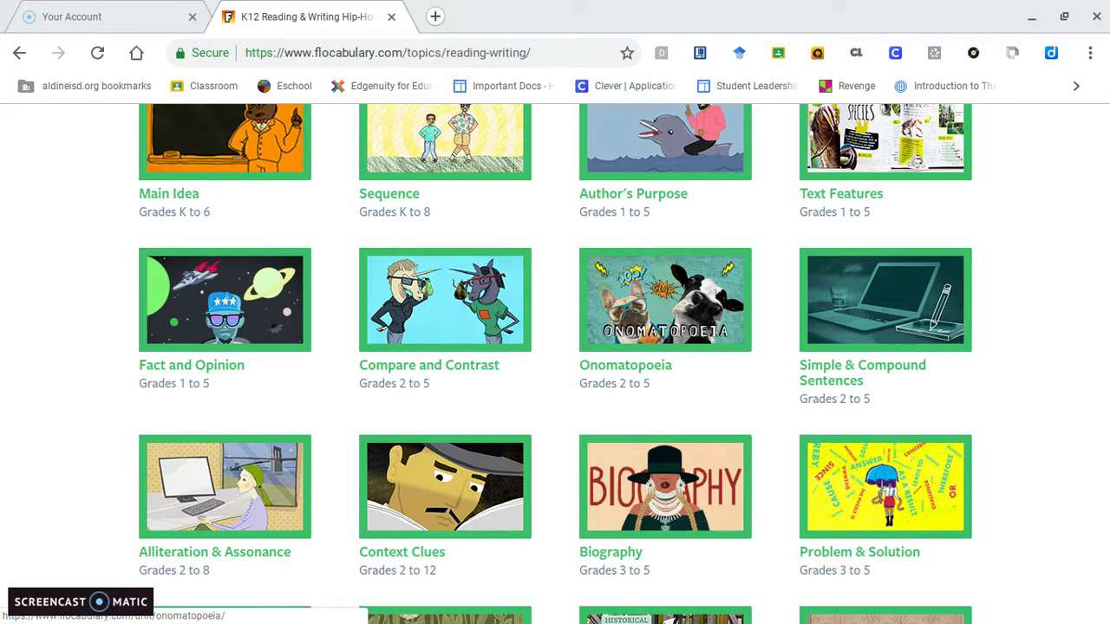
Step: Open the Onomatopoeia lesson and look over its page
click(718, 315)
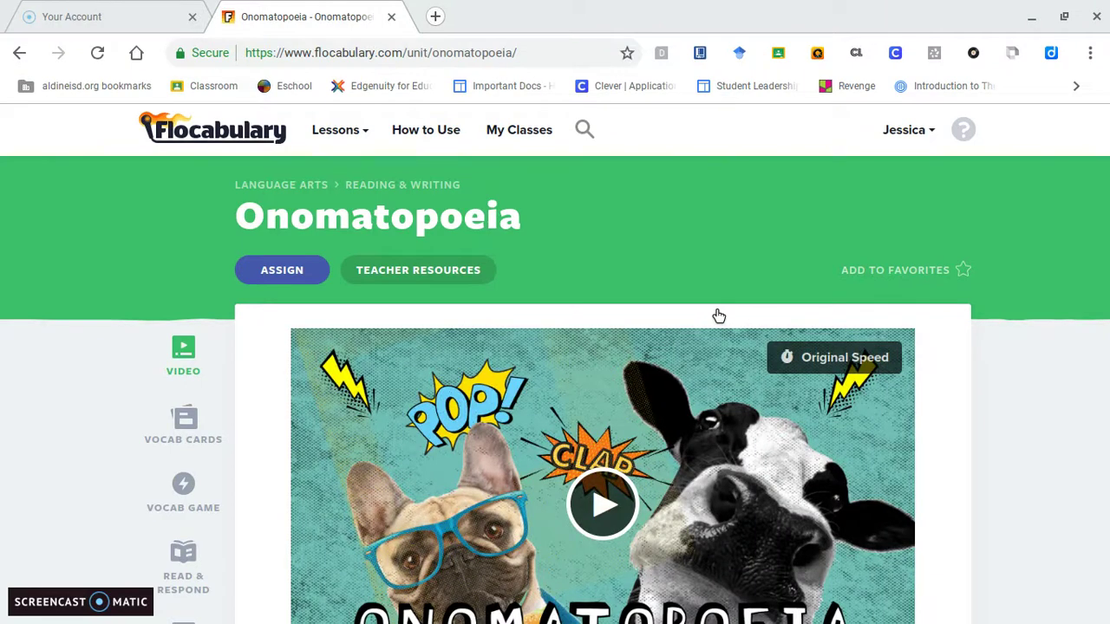
scroll(719, 316, down, 3)
scroll(718, 315, up, 1)
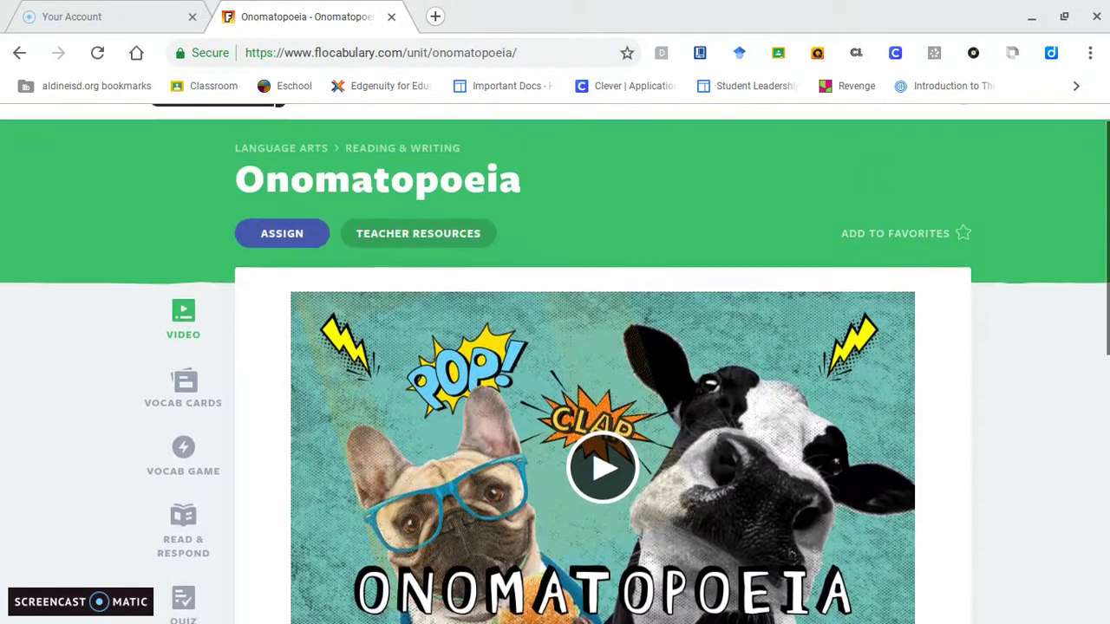
scroll(555, 364, up, 1)
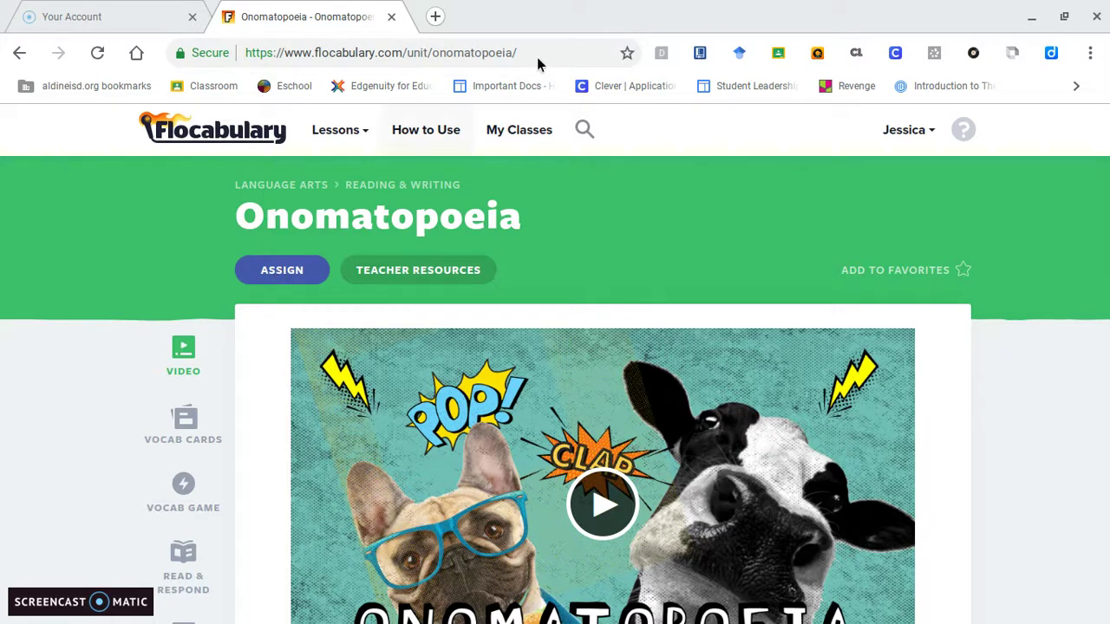
Step: Open the lesson's teacher resources and review the overview and the Printable Activity handout
click(480, 274)
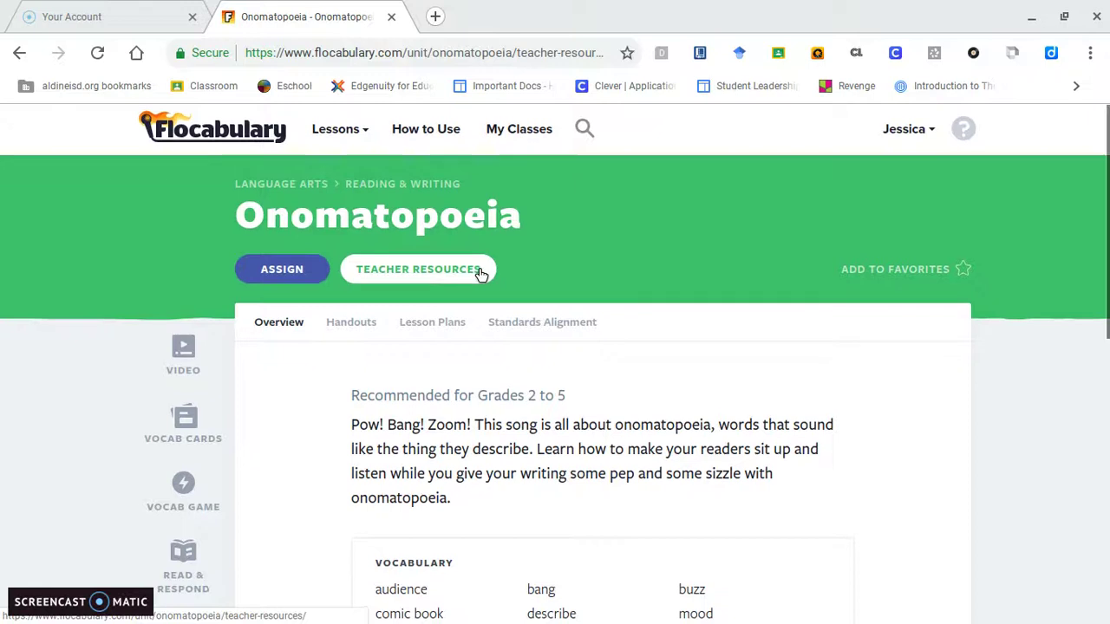
scroll(480, 274, down, 2)
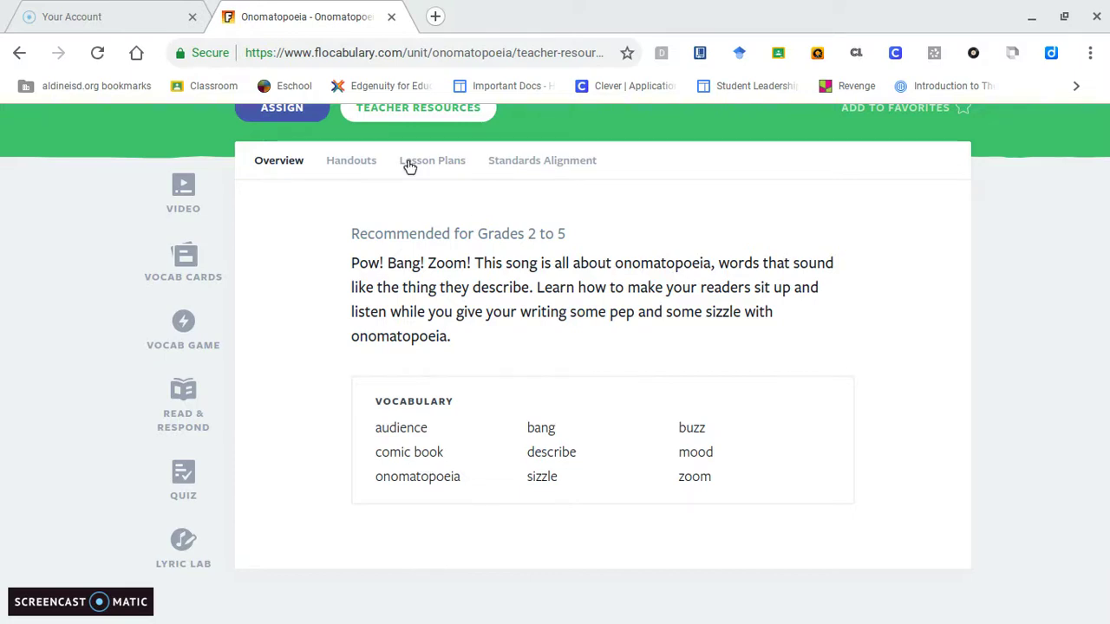
click(354, 161)
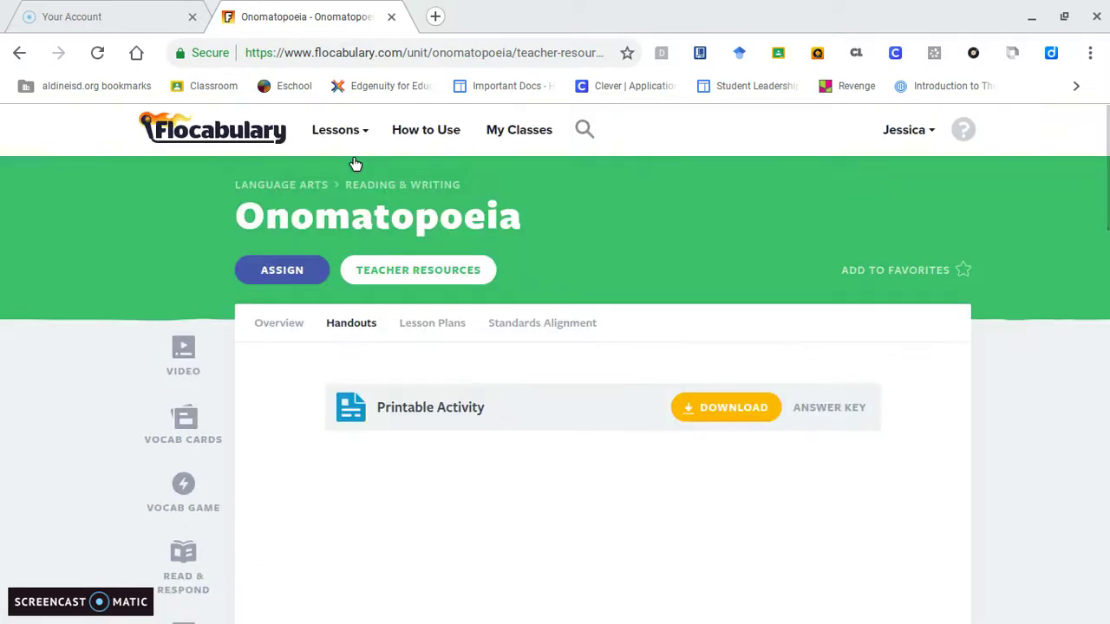
scroll(354, 165, down, 2)
scroll(822, 260, down, 6)
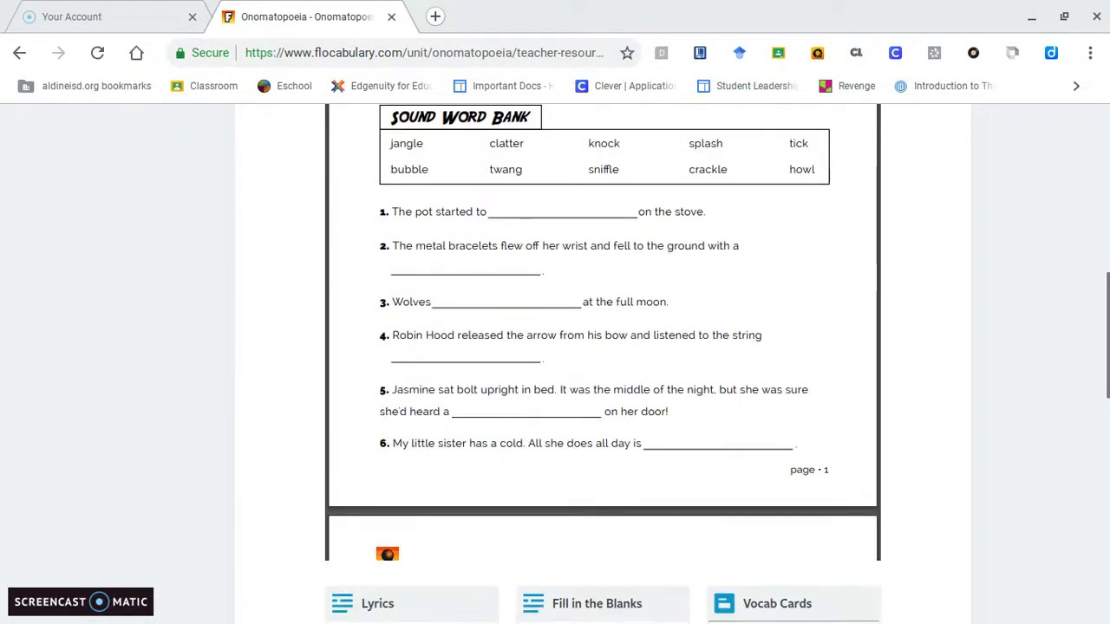
scroll(555, 364, up, 7)
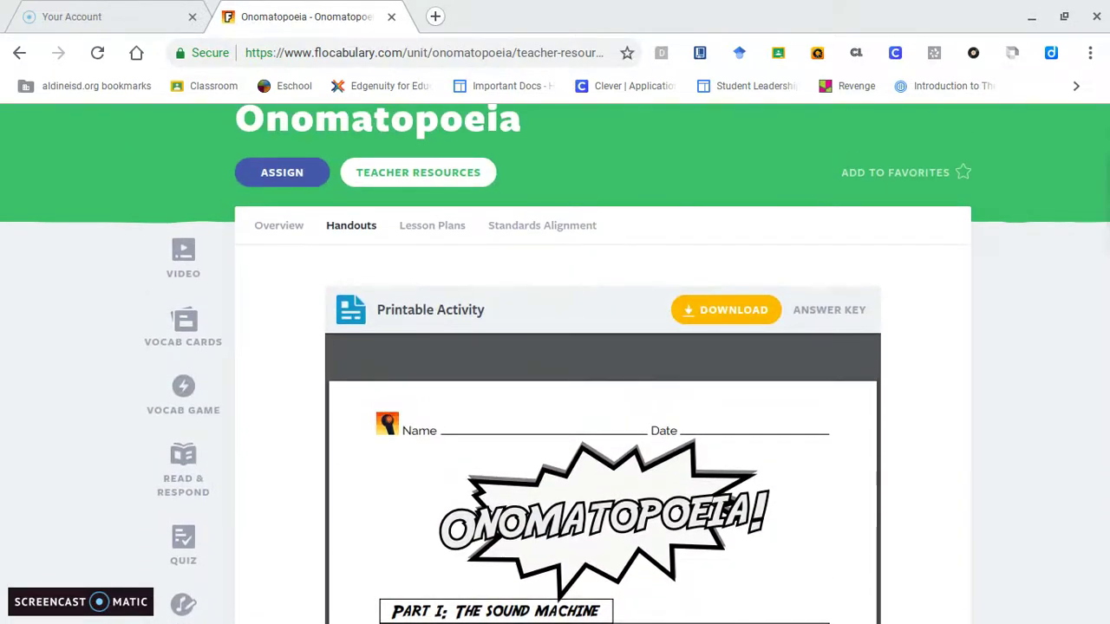
Step: Open the lesson plans and read through the full Onomatopoeia, Alliteration & Assonance lesson plan
click(448, 231)
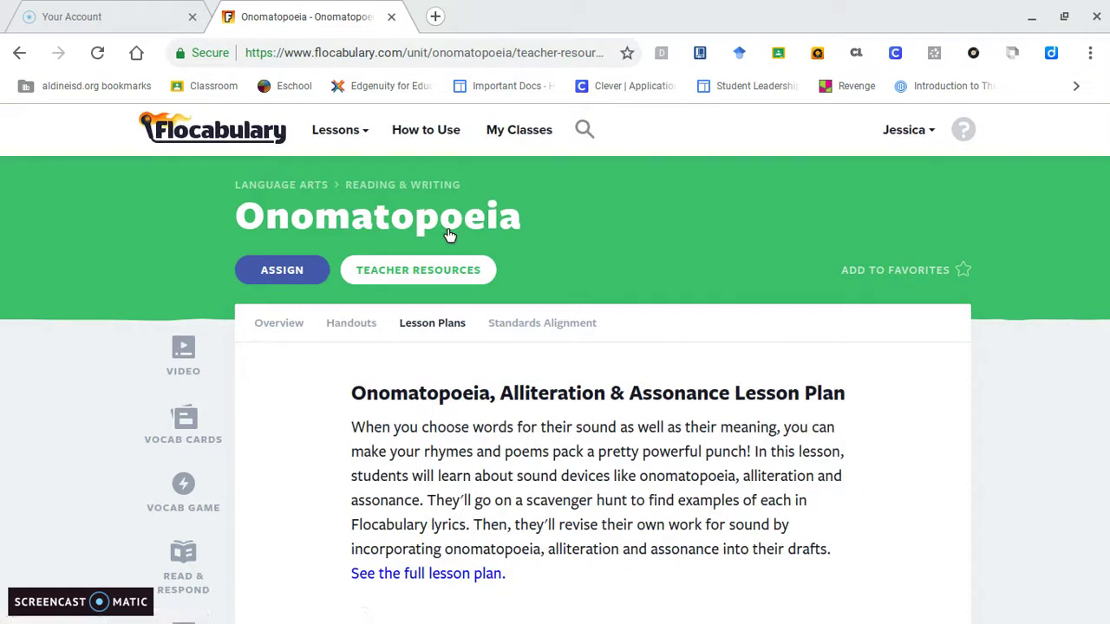
scroll(448, 234, down, 3)
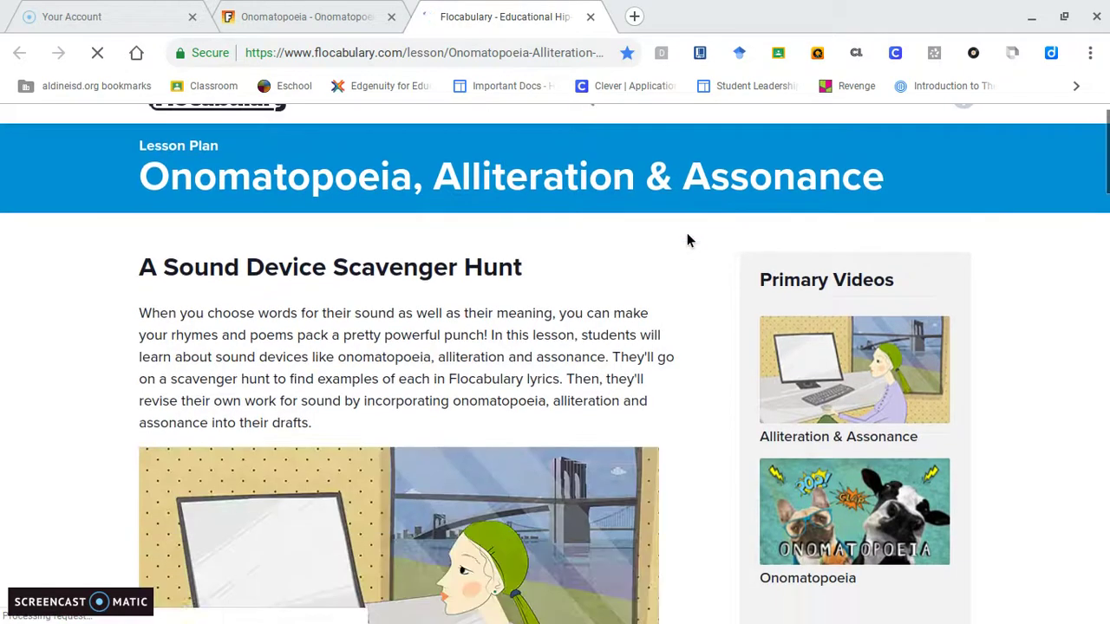
scroll(555, 364, down, 10)
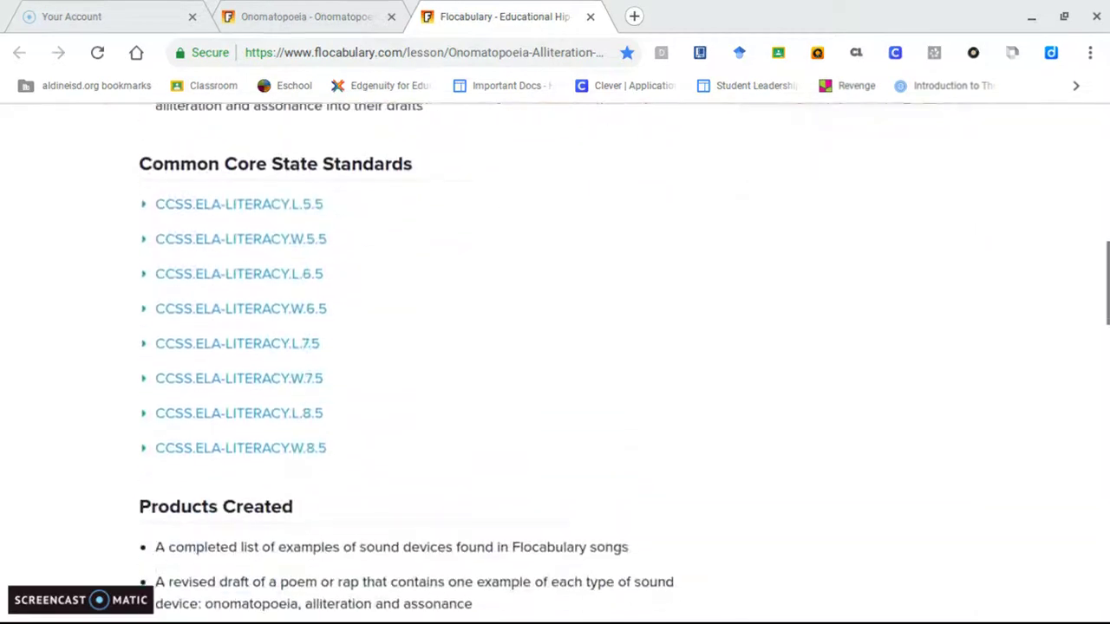
scroll(408, 364, down, 6)
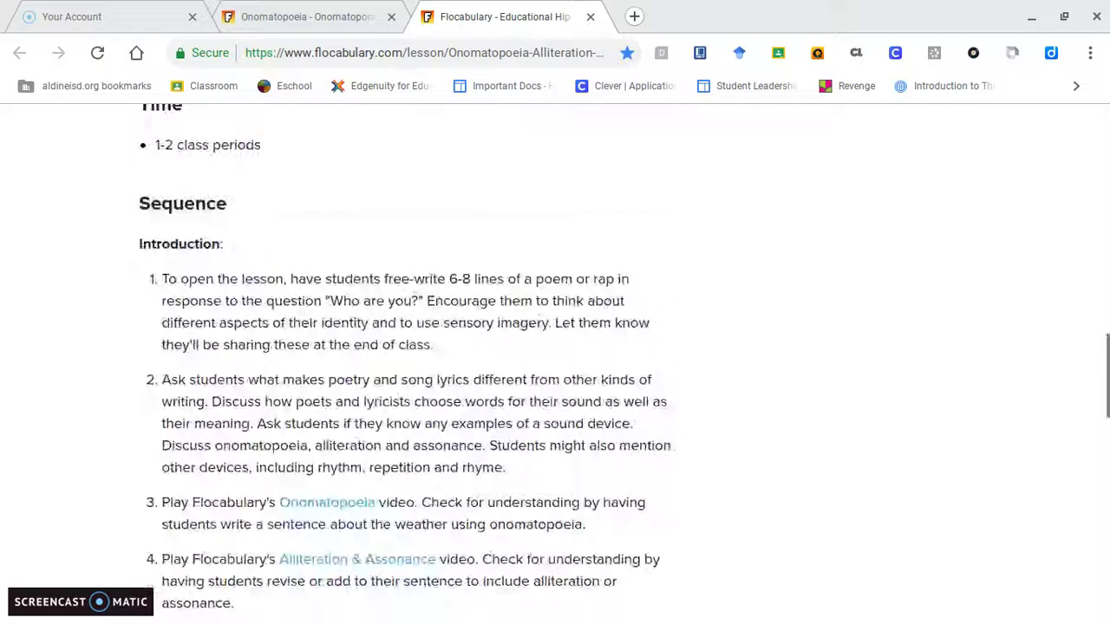
scroll(498, 193, down, 4)
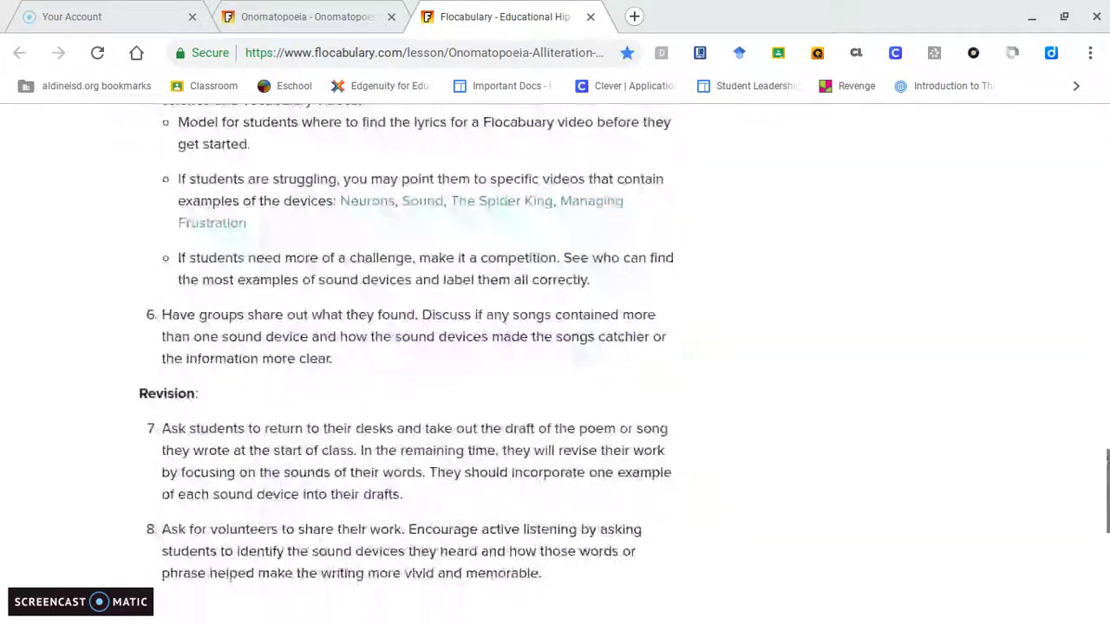
Step: Return to the Onomatopoeia teacher resources and review the lesson's standards alignment
click(343, 19)
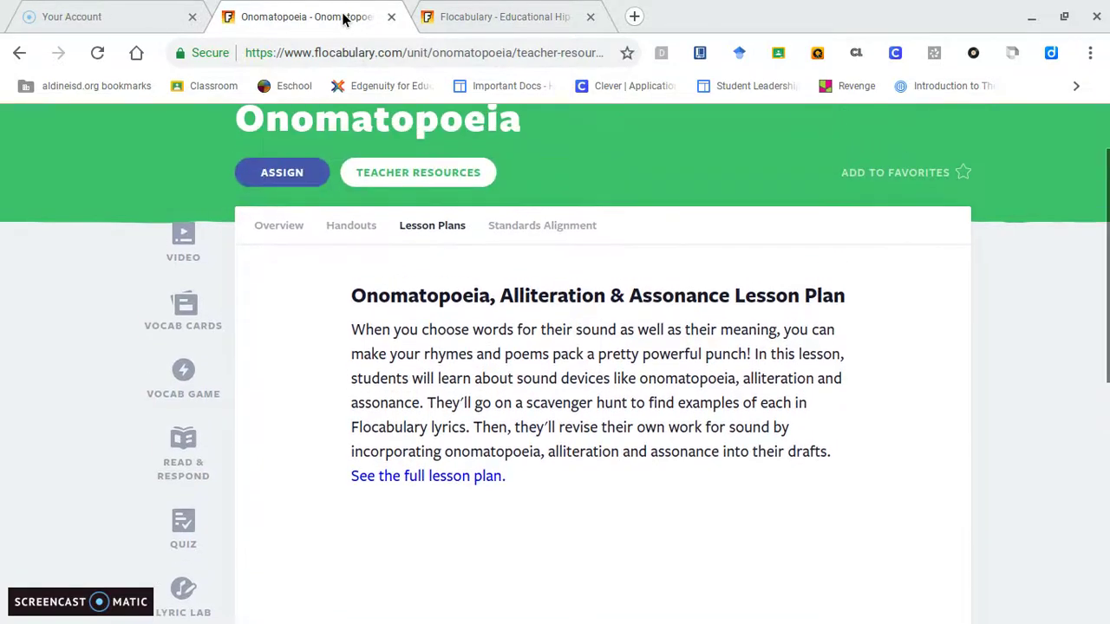
click(538, 228)
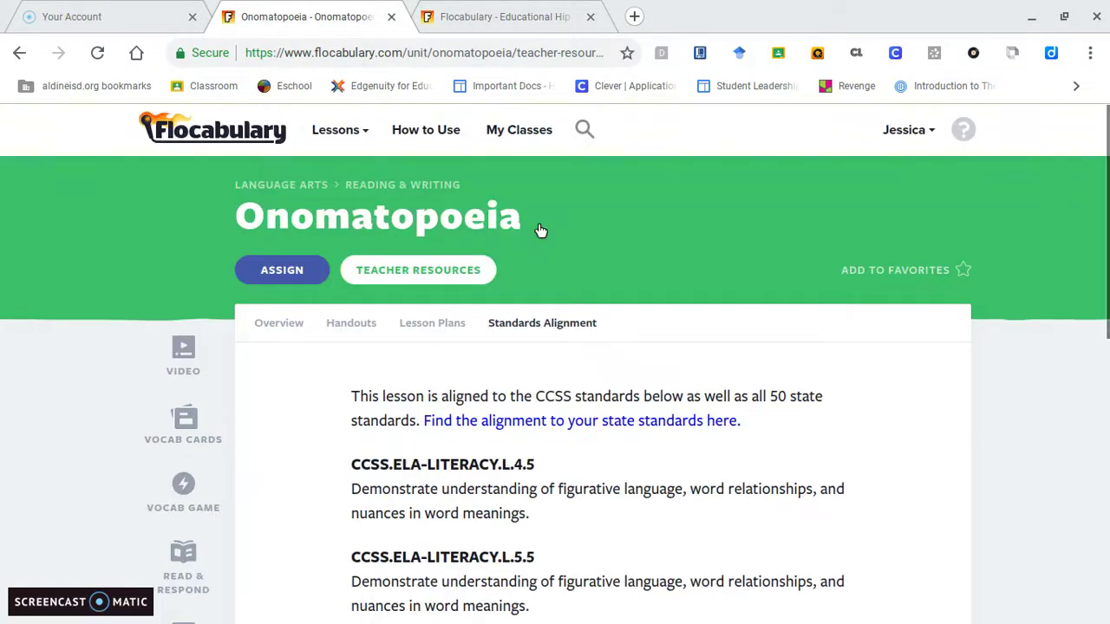
scroll(540, 231, down, 1)
scroll(540, 230, down, 3)
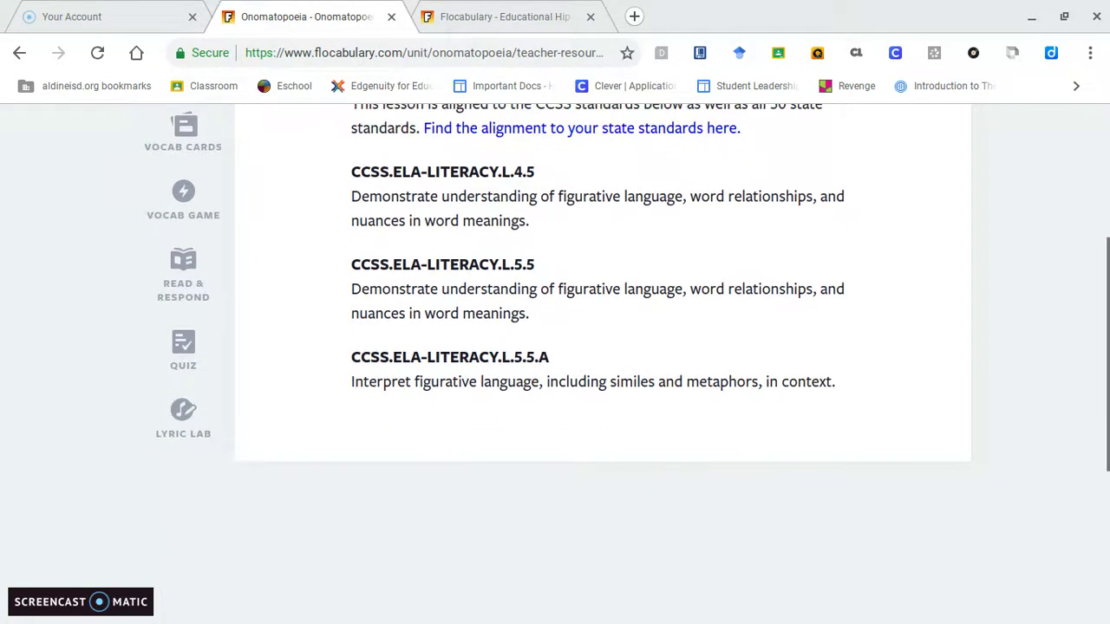
scroll(540, 231, up, 1)
scroll(855, 379, up, 1)
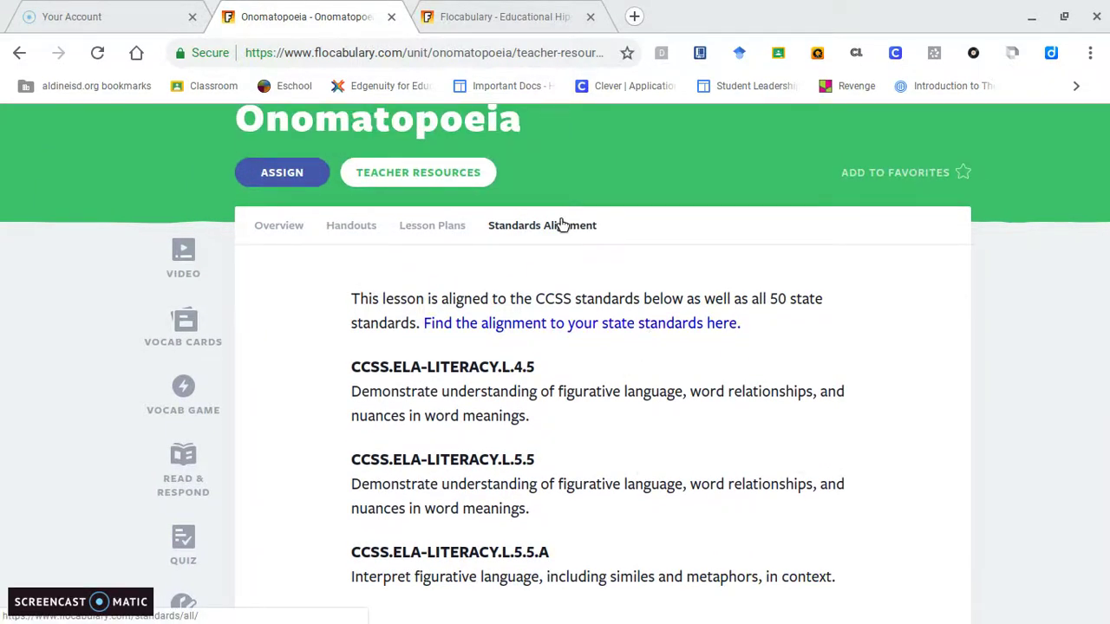
Step: Go to the Onomatopoeia video section and look over the options around the player
click(183, 276)
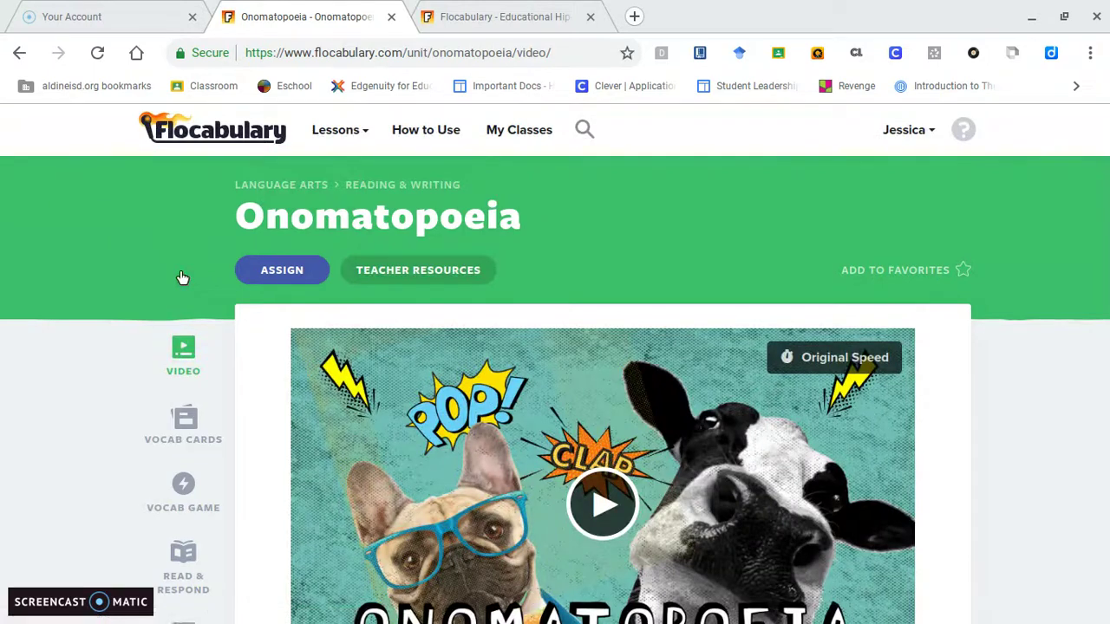
scroll(181, 277, down, 2)
scroll(602, 286, down, 1)
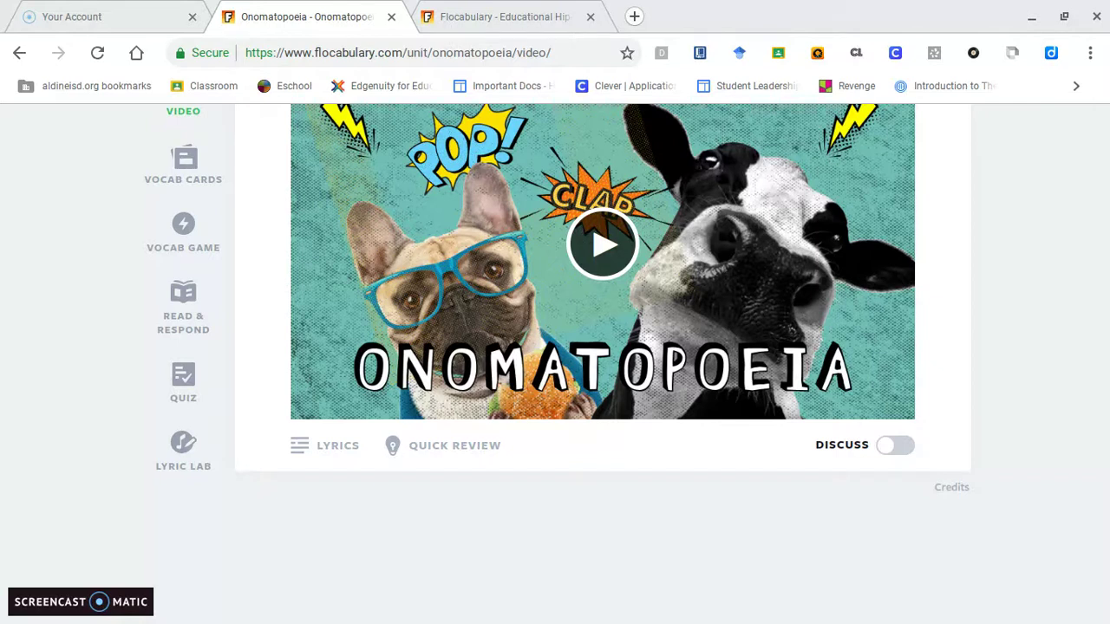
scroll(602, 312, up, 1)
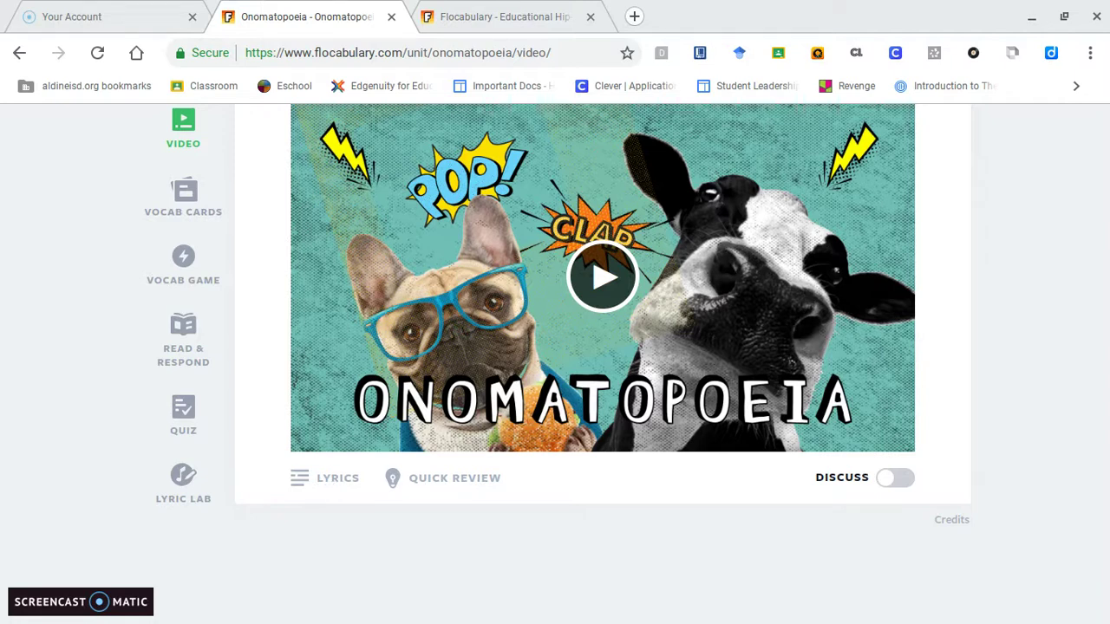
Step: Show the Onomatopoeia song lyrics and read through them
click(332, 483)
scroll(332, 488, down, 2)
scroll(332, 489, down, 5)
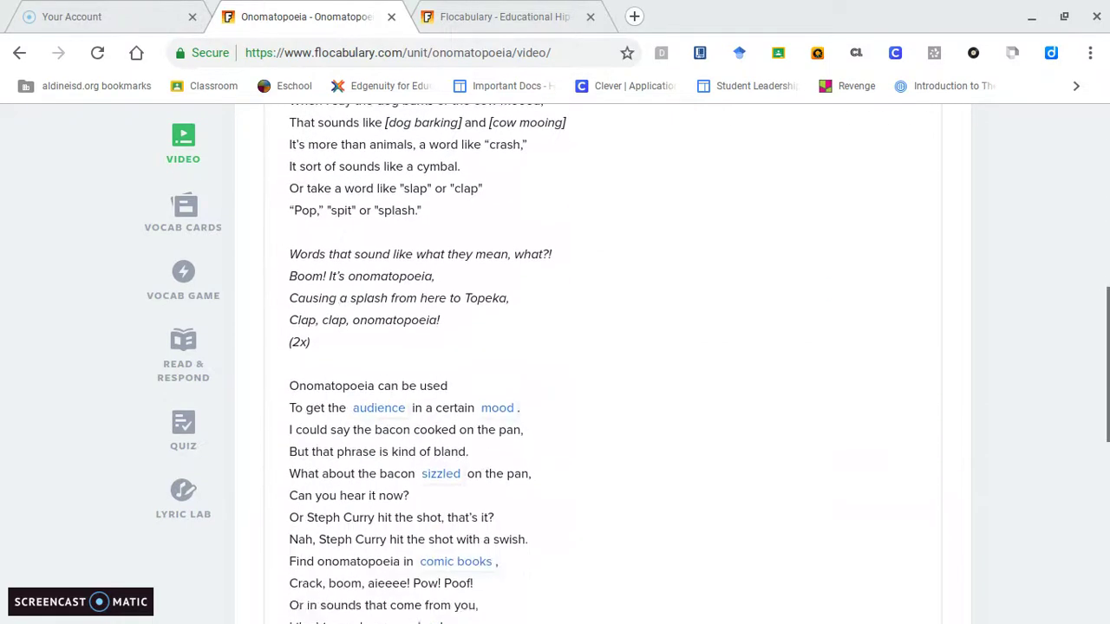
scroll(332, 488, up, 2)
scroll(555, 364, up, 7)
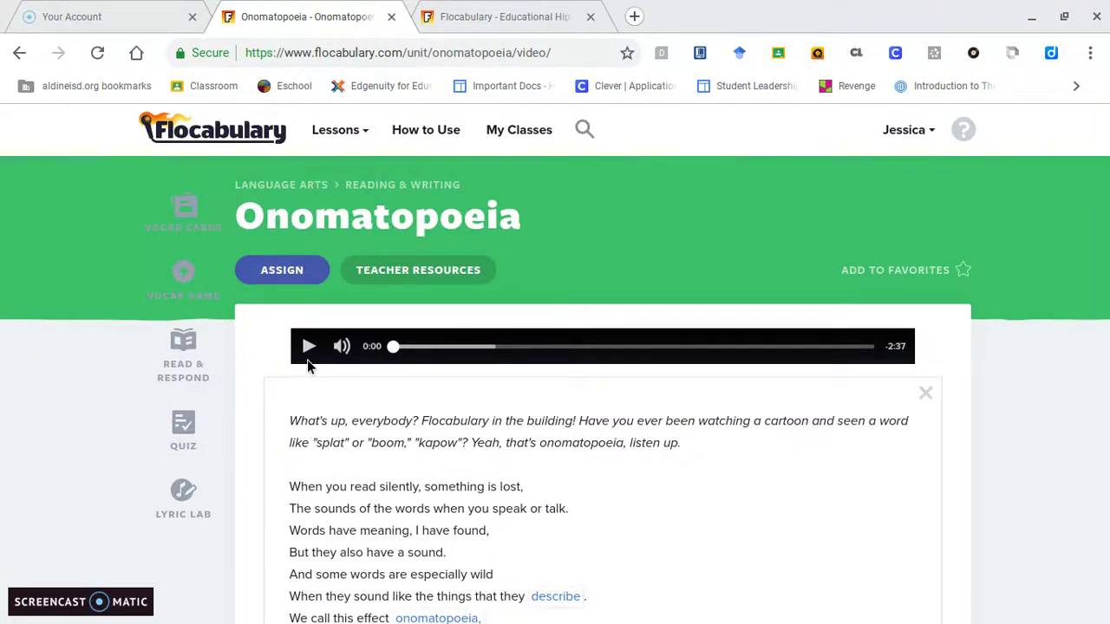
Step: Start playing the song, close the lyrics to watch the video, and pause it at 0:59
click(308, 360)
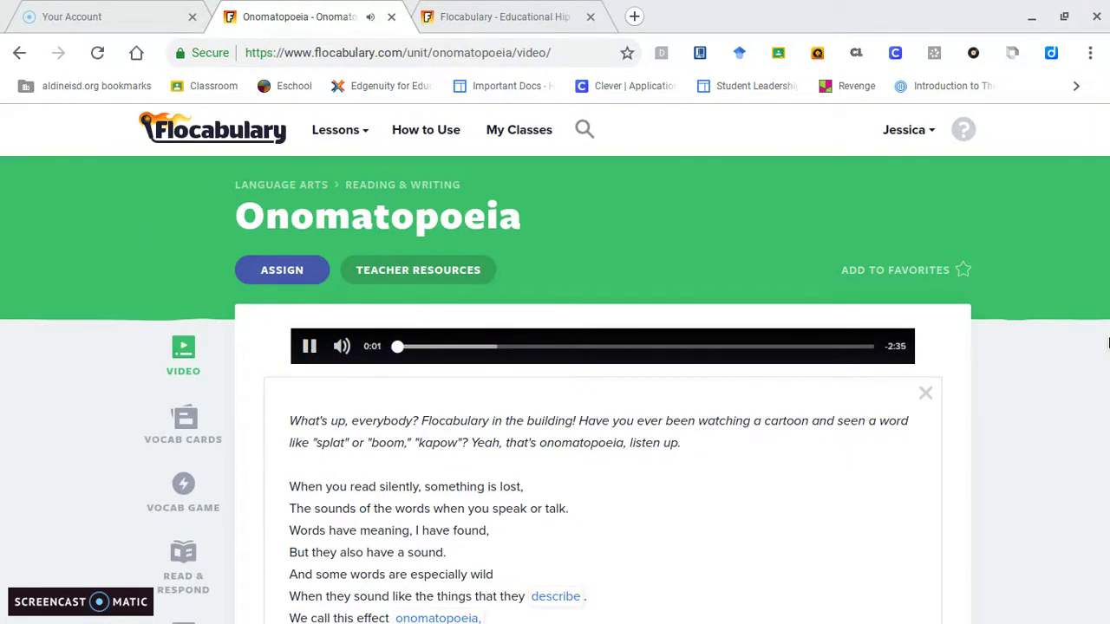
click(925, 394)
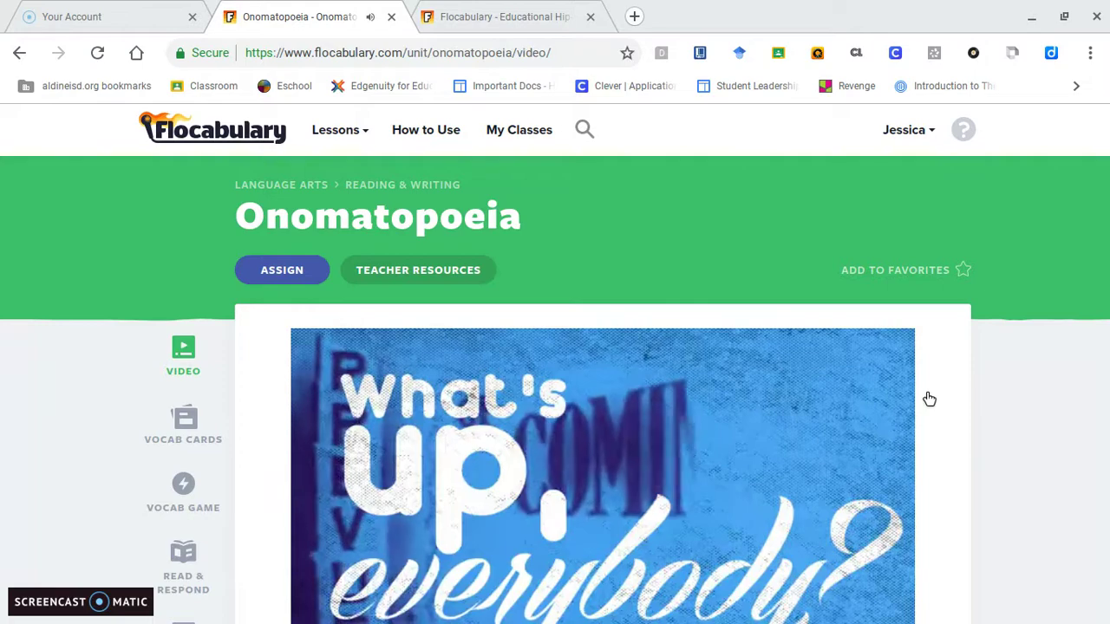
scroll(929, 399, down, 2)
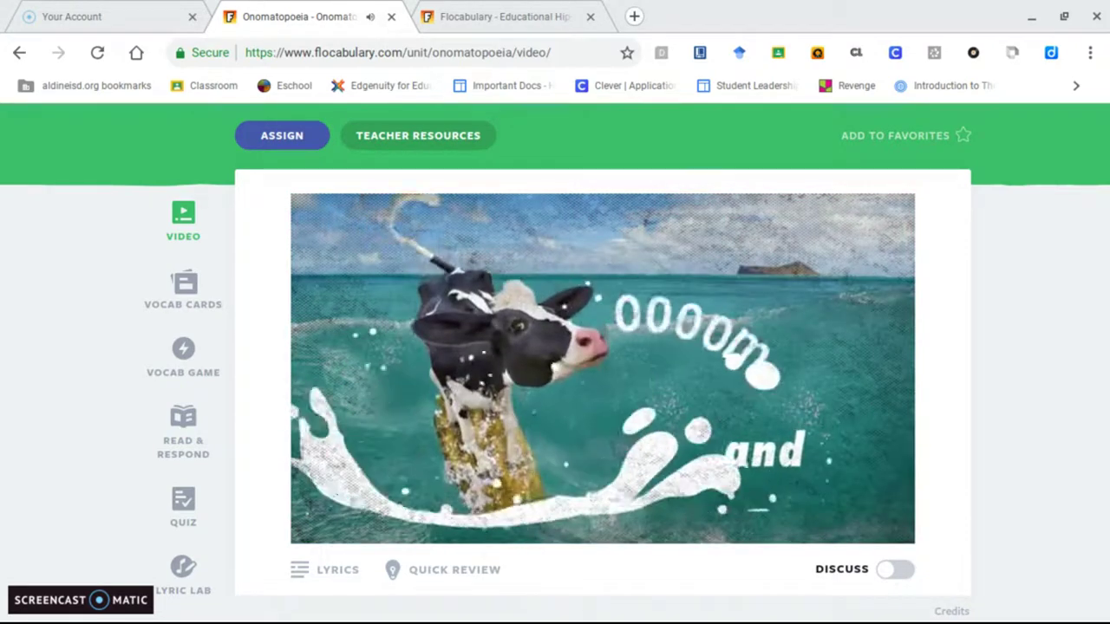
mouse_move(766, 431)
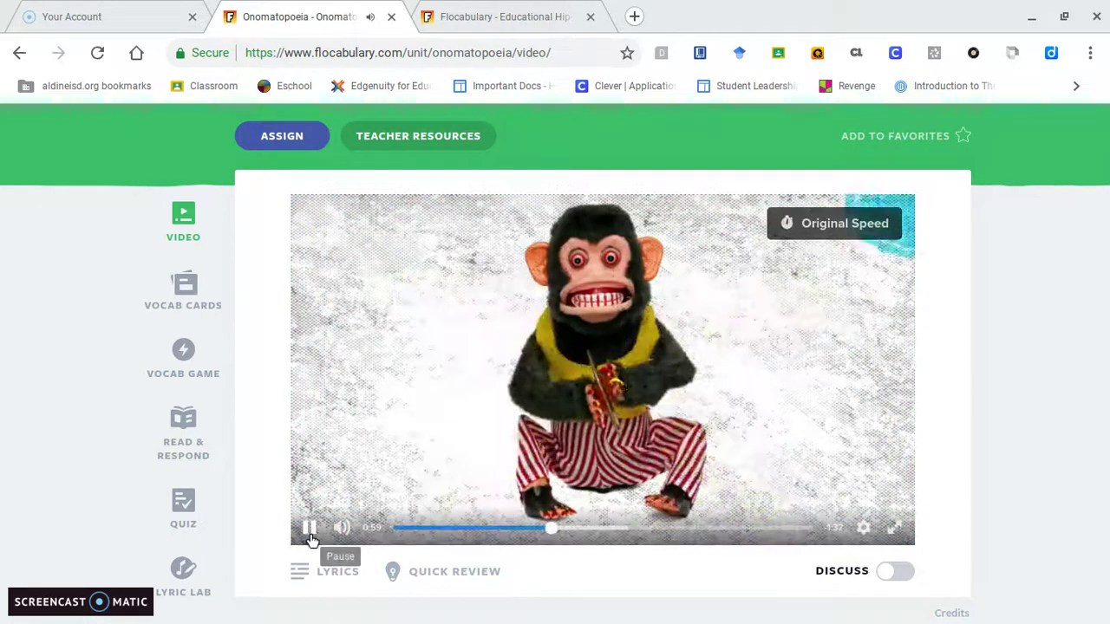
click(306, 527)
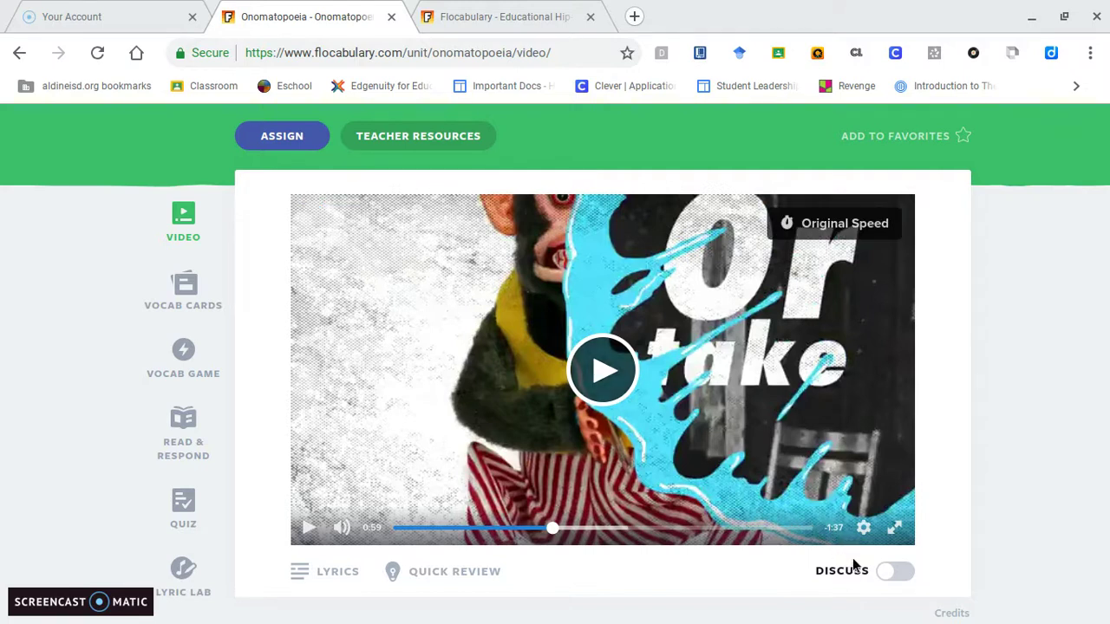
Step: Turn on Discuss mode for the Onomatopoeia video and play it with the discussion questions
click(884, 575)
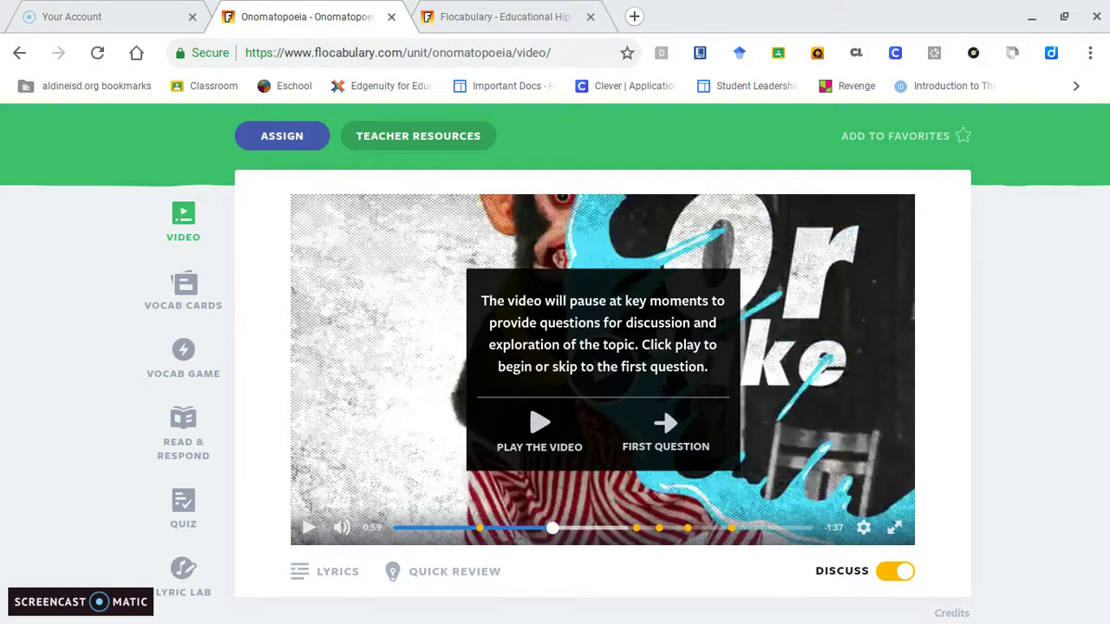
click(533, 430)
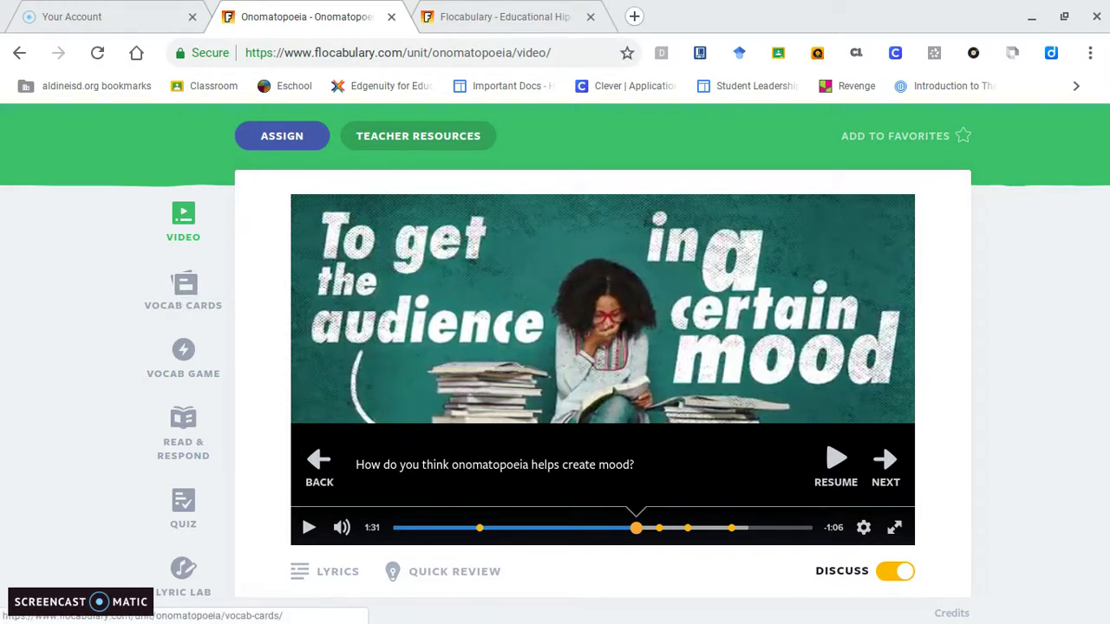
Step: Go to the lesson's Vocab Cards and look through the set of word cards
click(172, 305)
scroll(173, 306, down, 4)
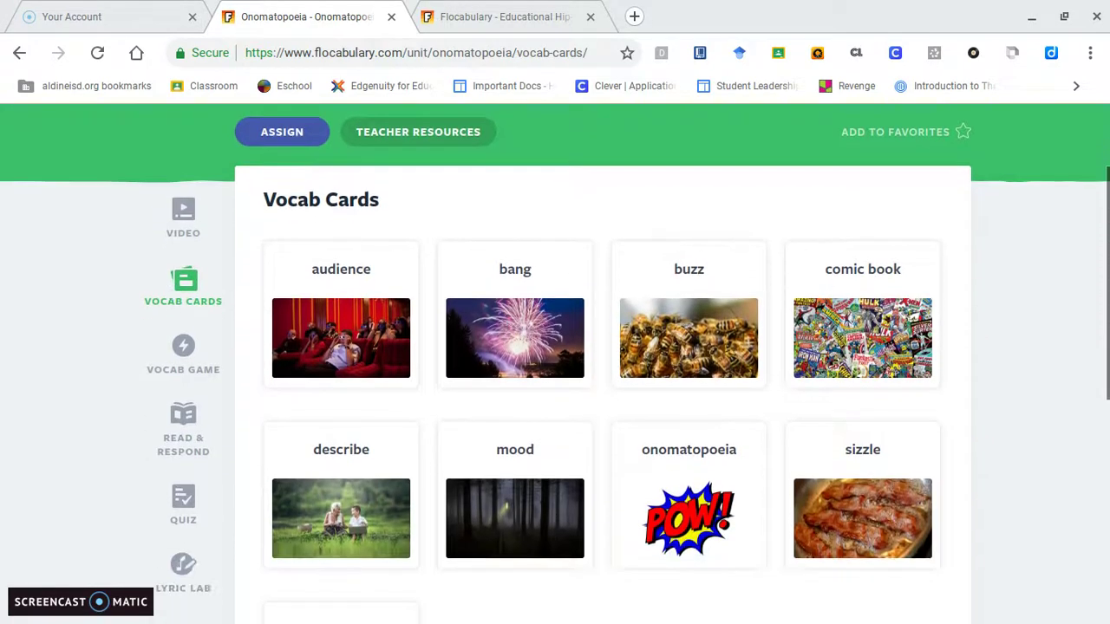
scroll(541, 364, up, 2)
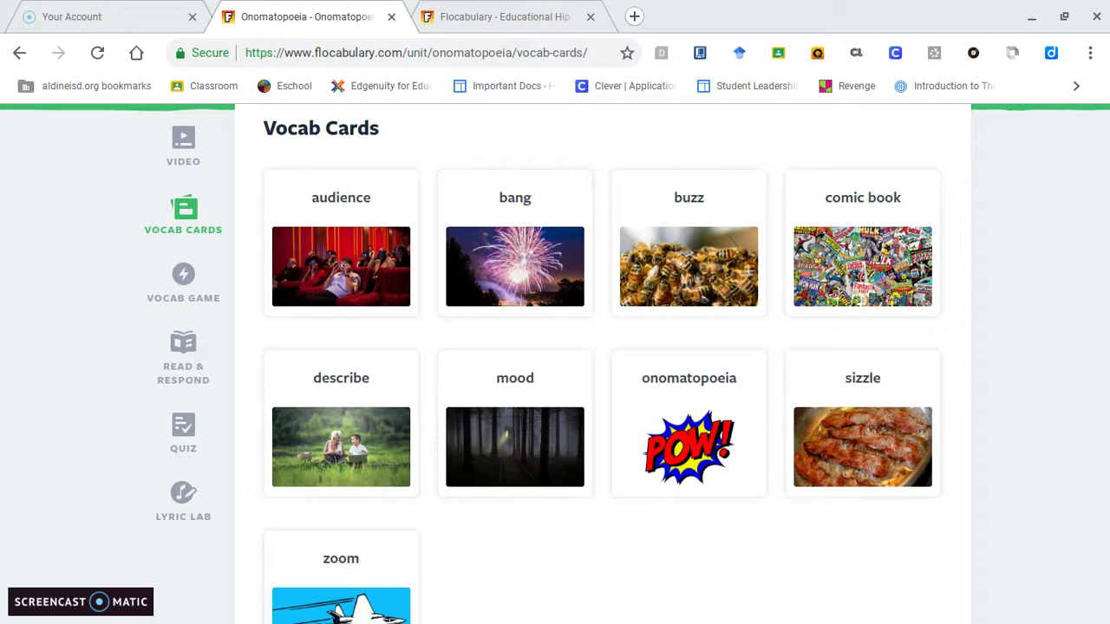
Step: Explore the "audience" card's audio and its option to write with the word, and exit the card without saving
click(340, 266)
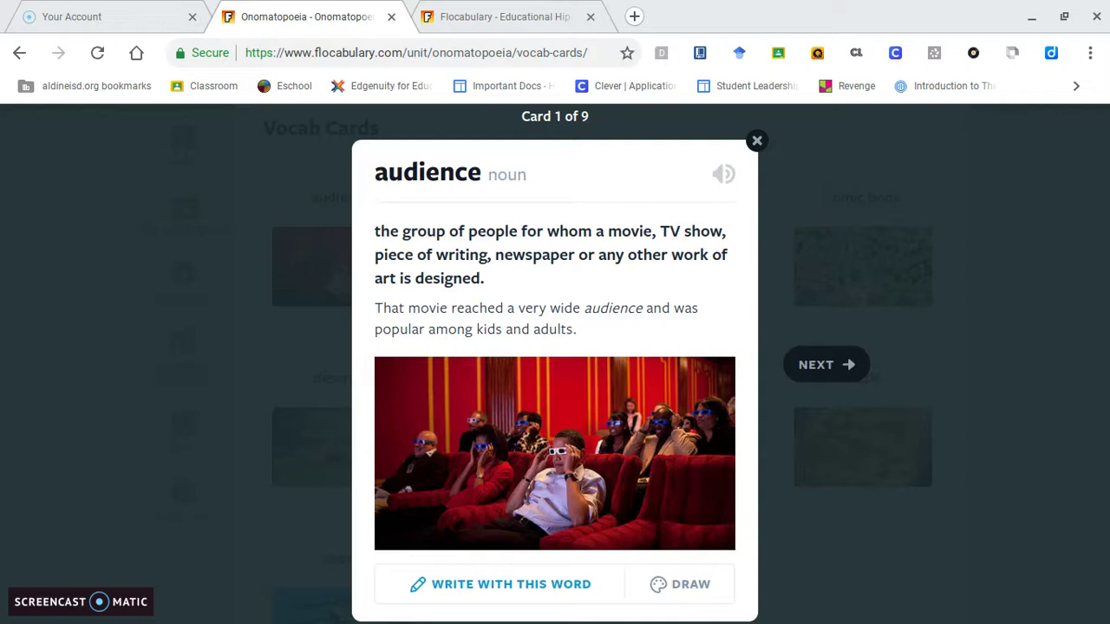
click(732, 181)
click(578, 591)
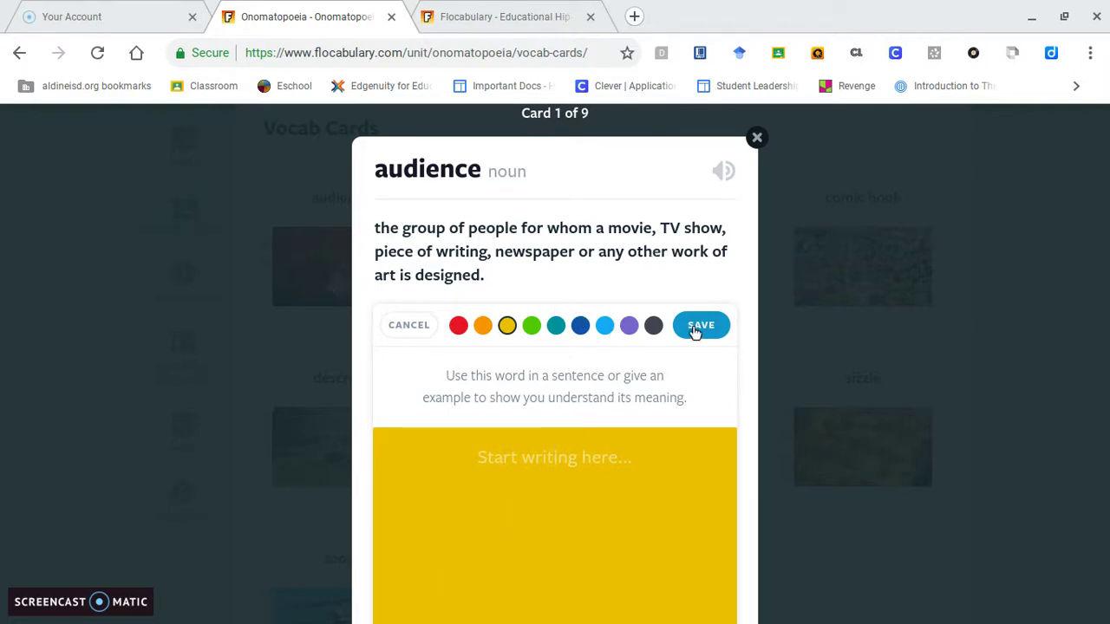
click(757, 138)
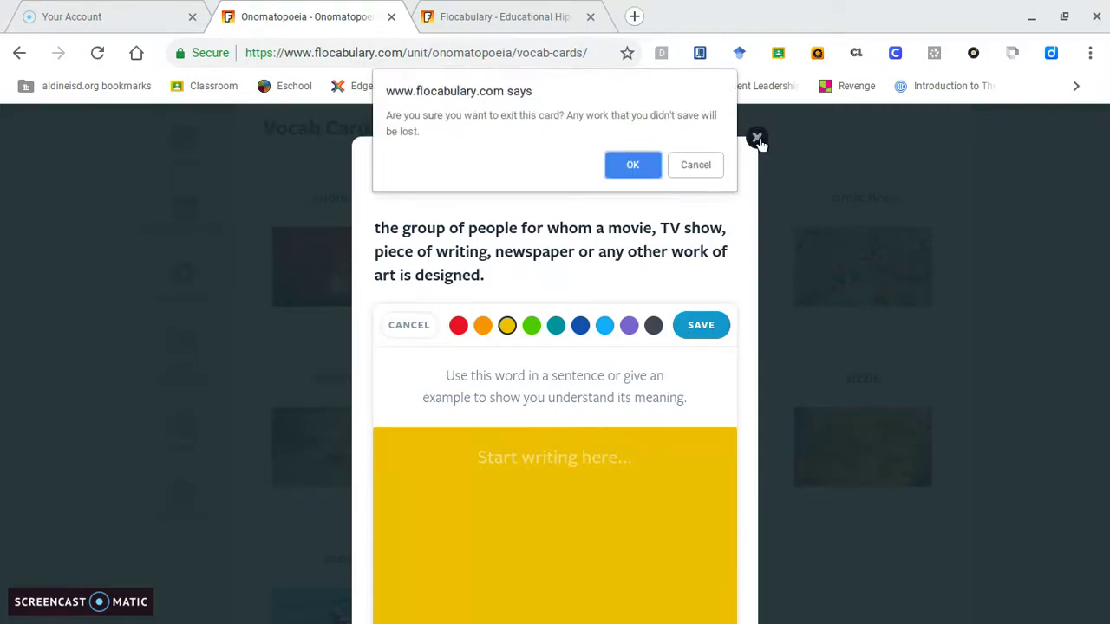
click(634, 167)
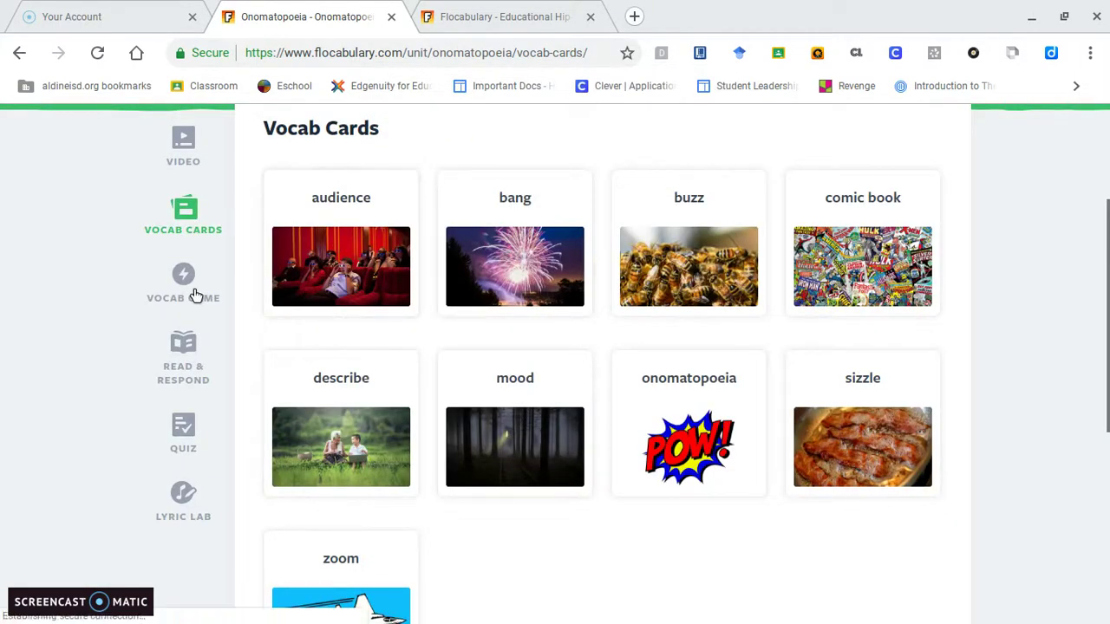
Step: Go to the lesson's Vocab Game and start it with music
click(196, 296)
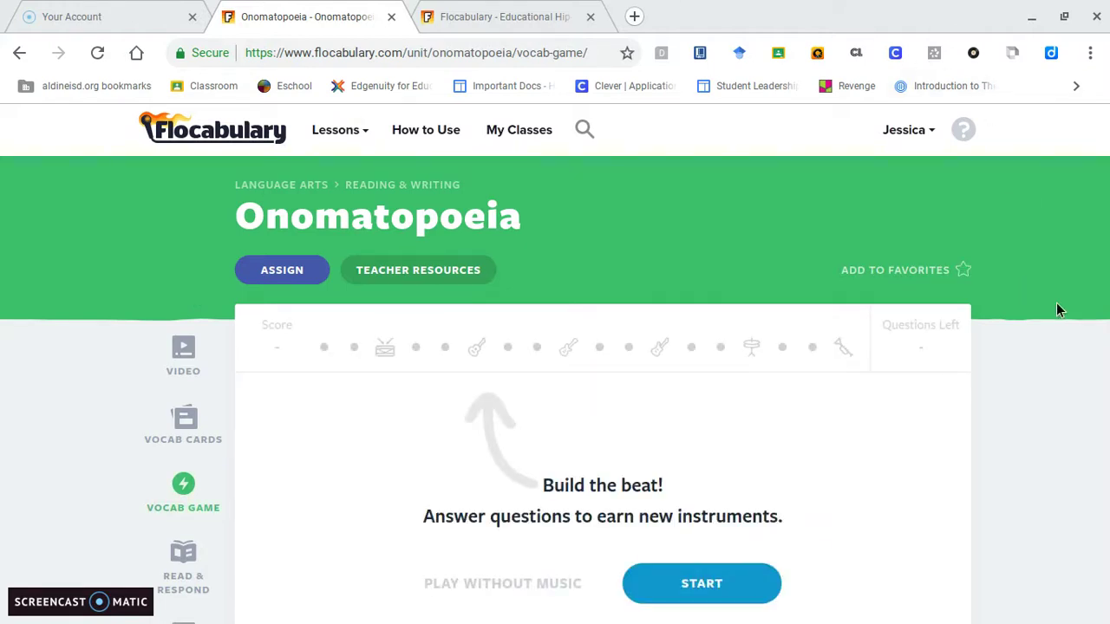
scroll(1056, 306, down, 2)
scroll(555, 359, up, 1)
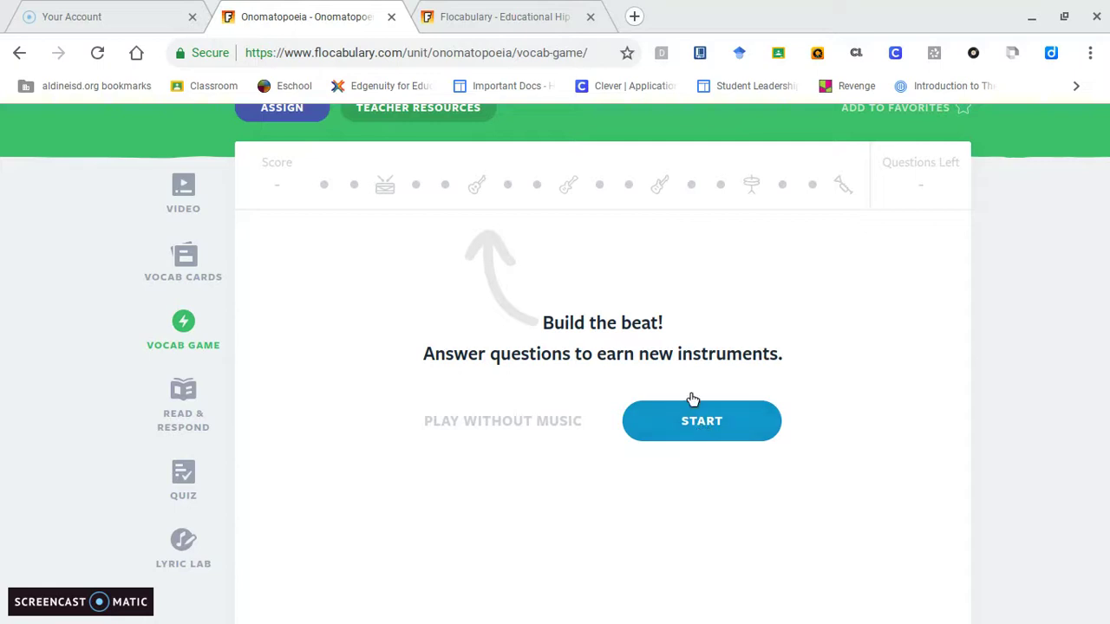
click(693, 421)
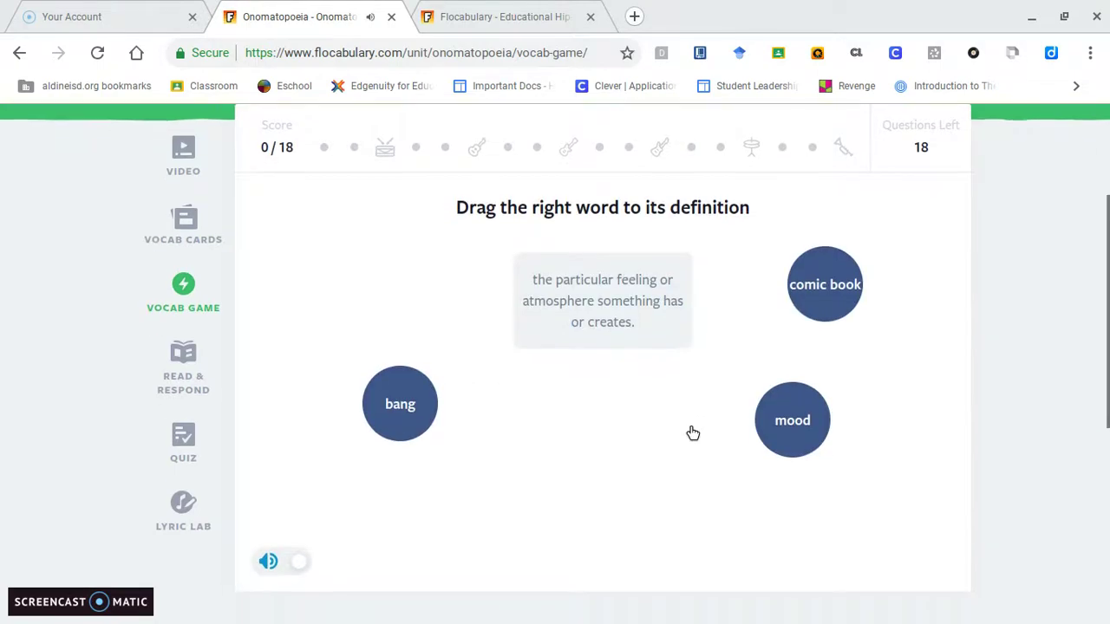
Step: Answer the game questions by matching mood, buzz, zoom, buzz, onomatopoeia and mood to their definitions, sentence, image and synonym
click(795, 449)
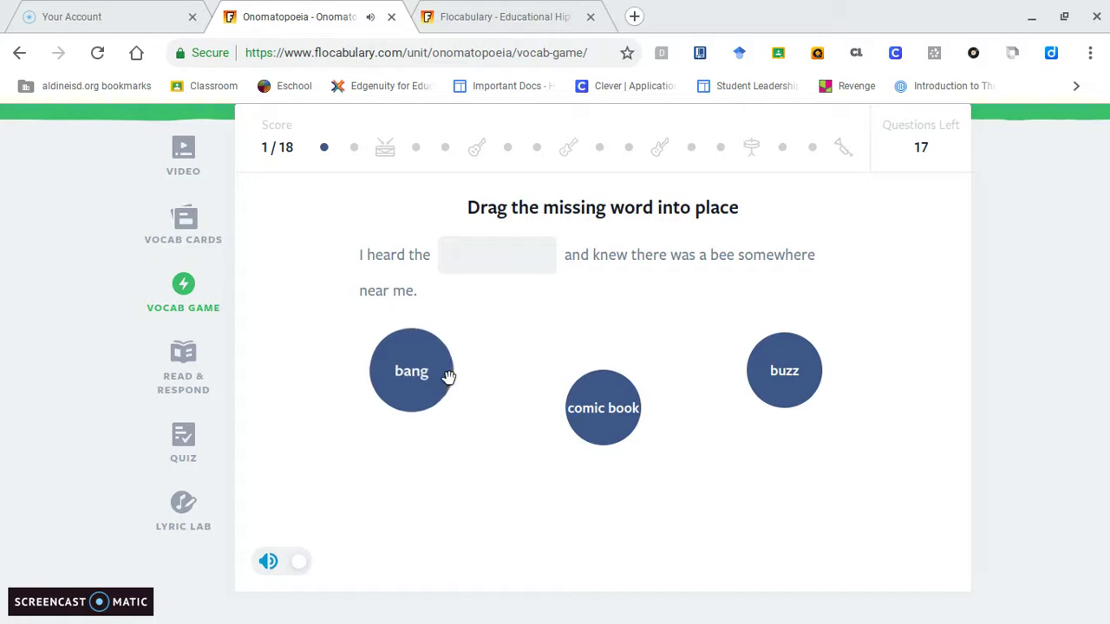
scroll(572, 295, up, 1)
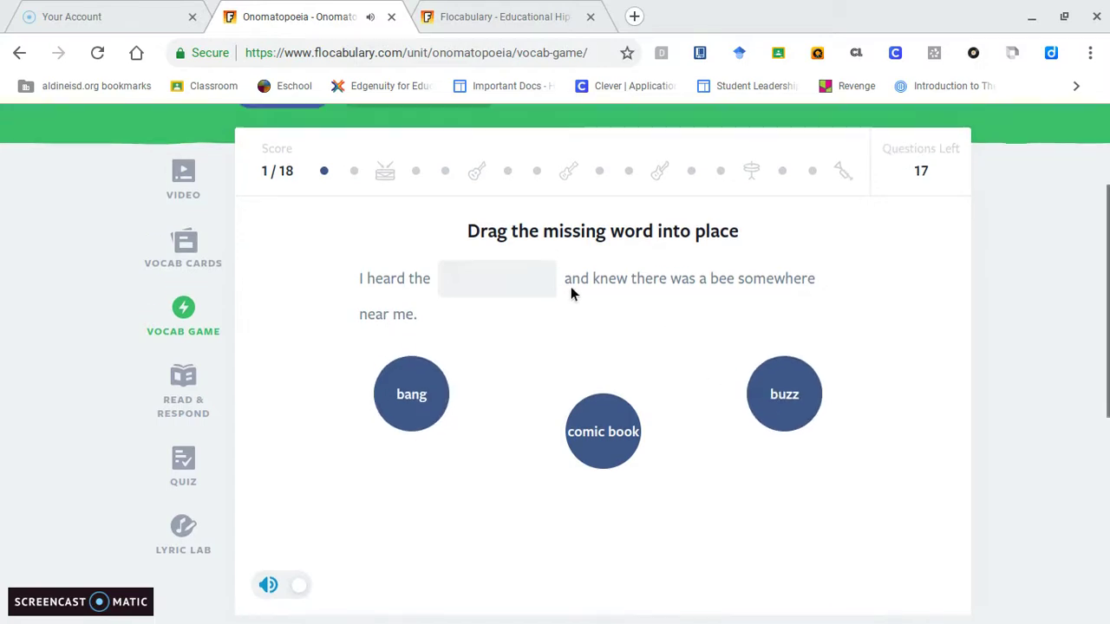
drag(780, 422, 595, 351)
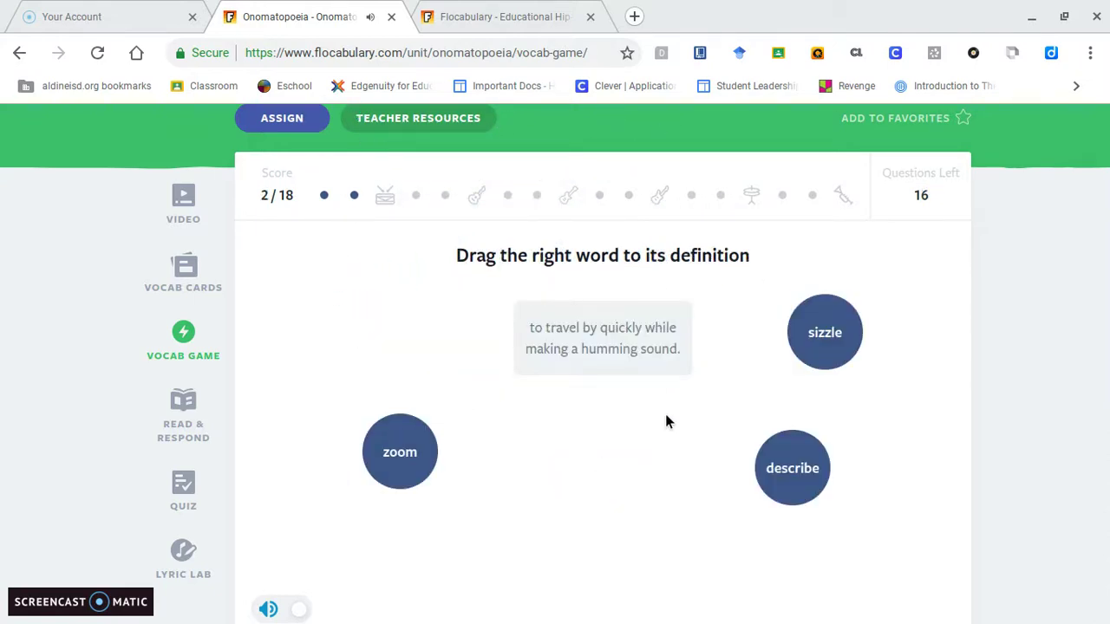
click(405, 455)
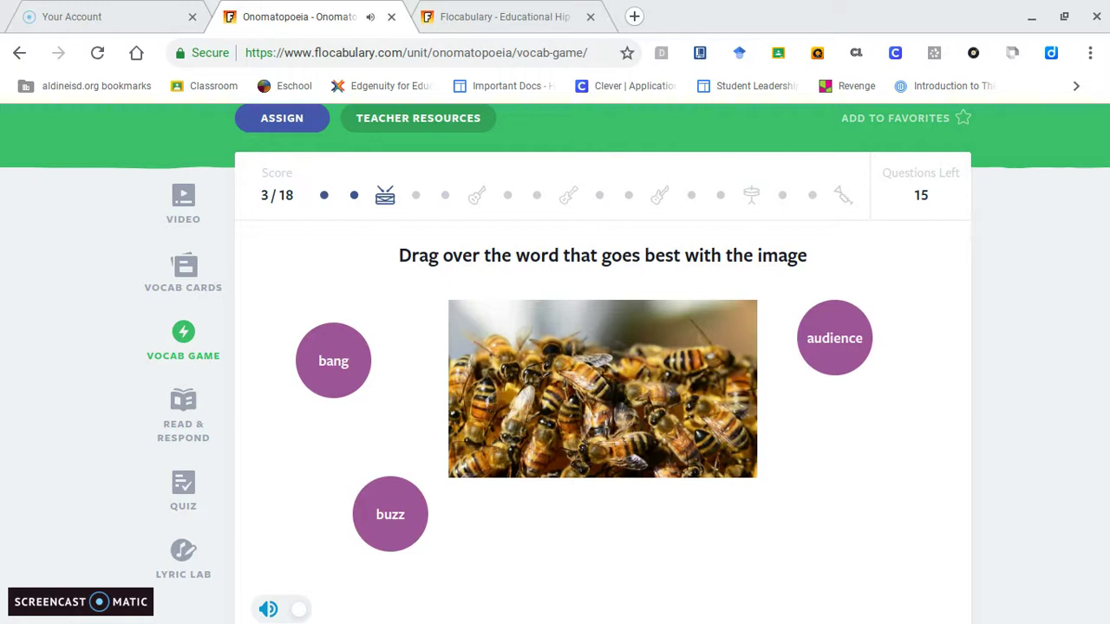
drag(390, 515, 630, 396)
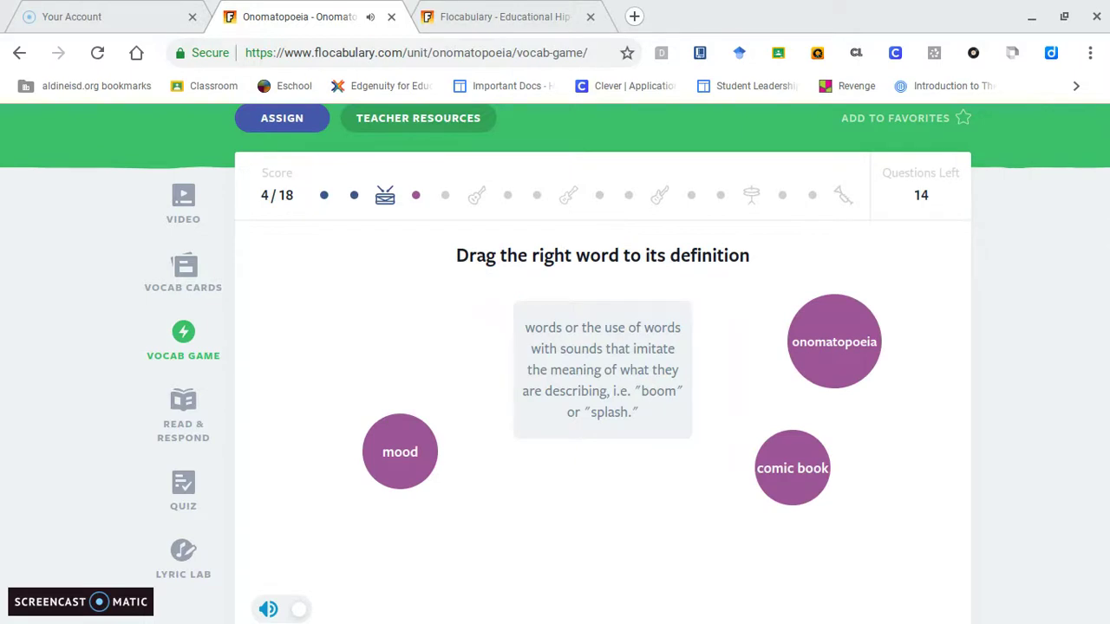
drag(834, 342, 598, 390)
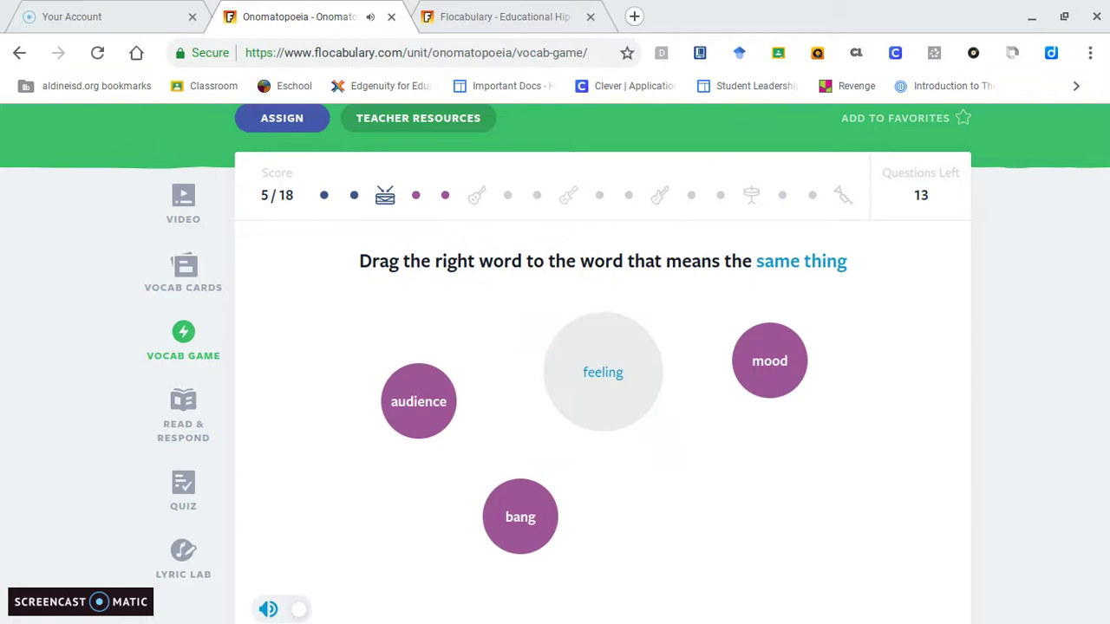
drag(769, 361, 603, 372)
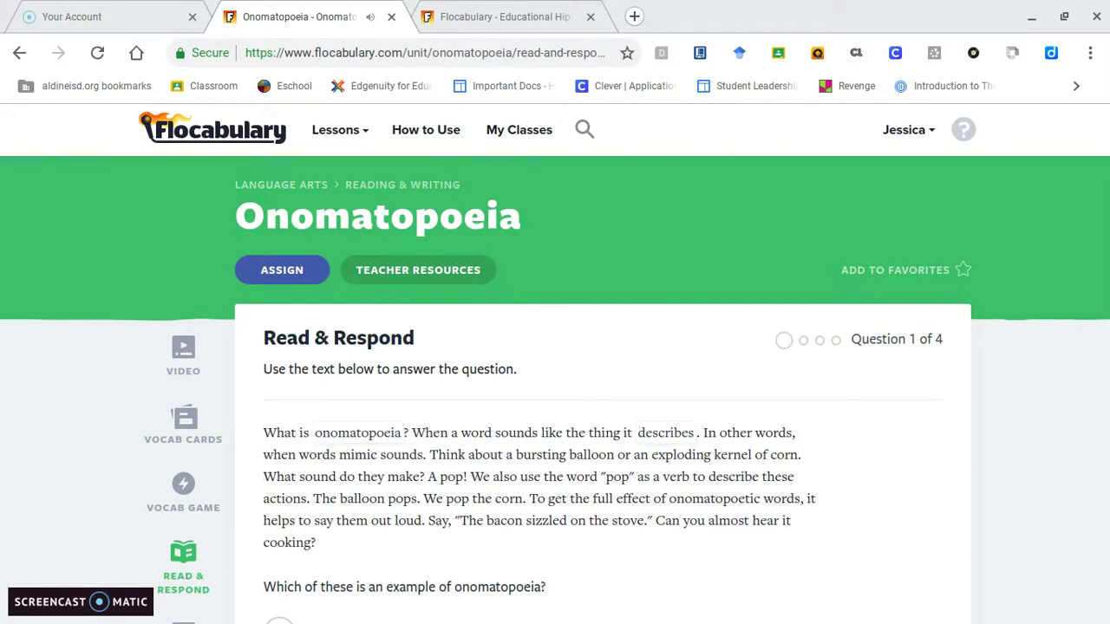
Step: Go to the Read & Respond section and review the passage and answer choices for question 1
scroll(555, 364, down, 2)
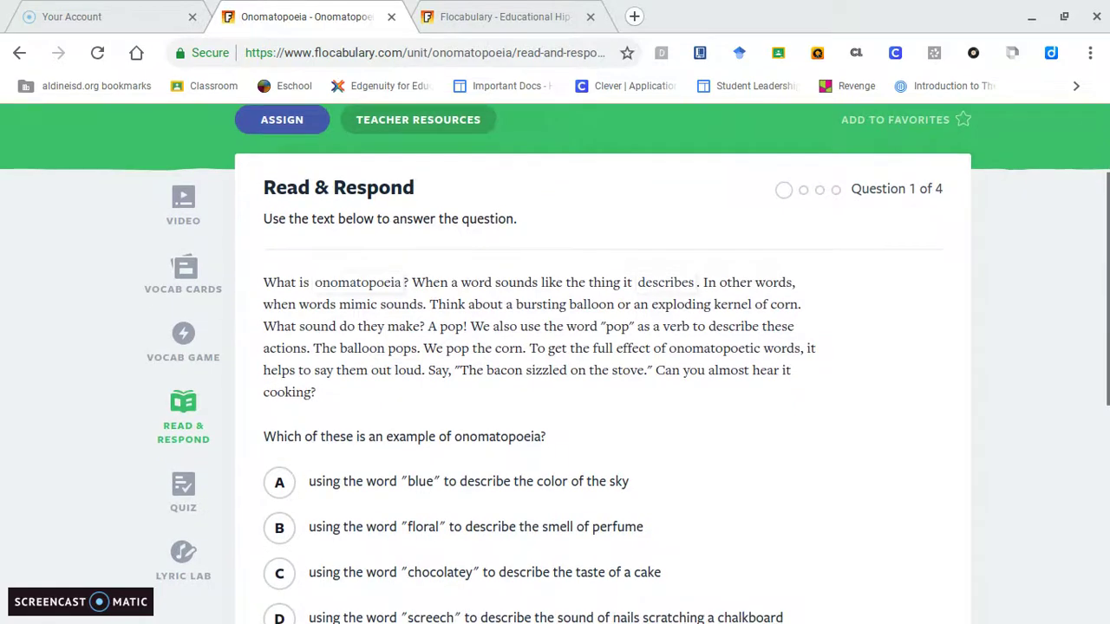
scroll(555, 364, down, 1)
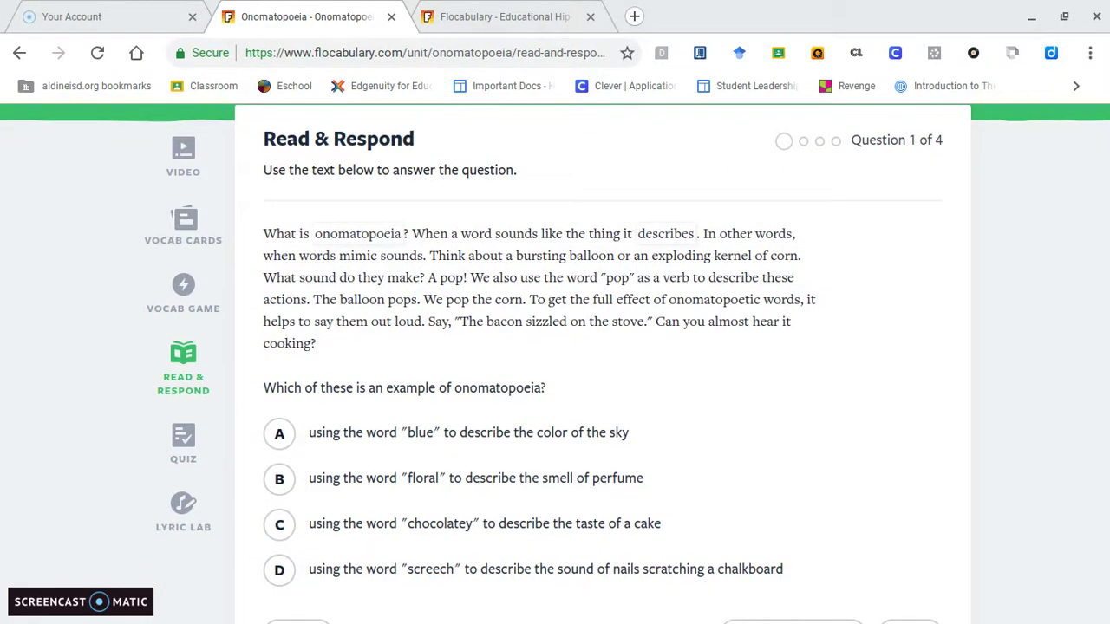
scroll(554, 365, down, 1)
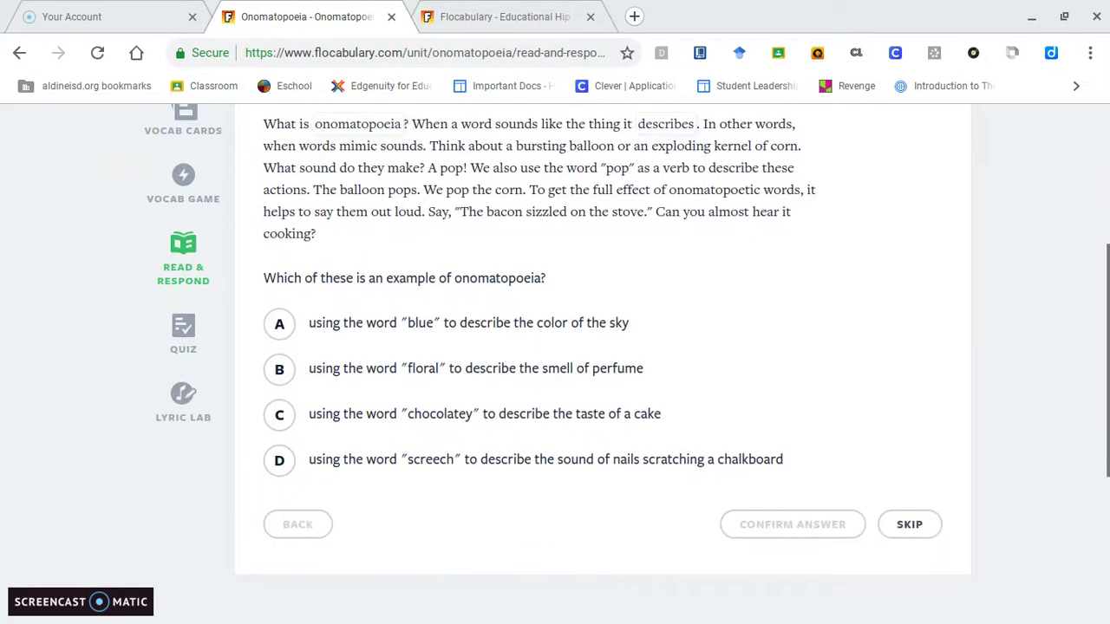
scroll(555, 364, up, 1)
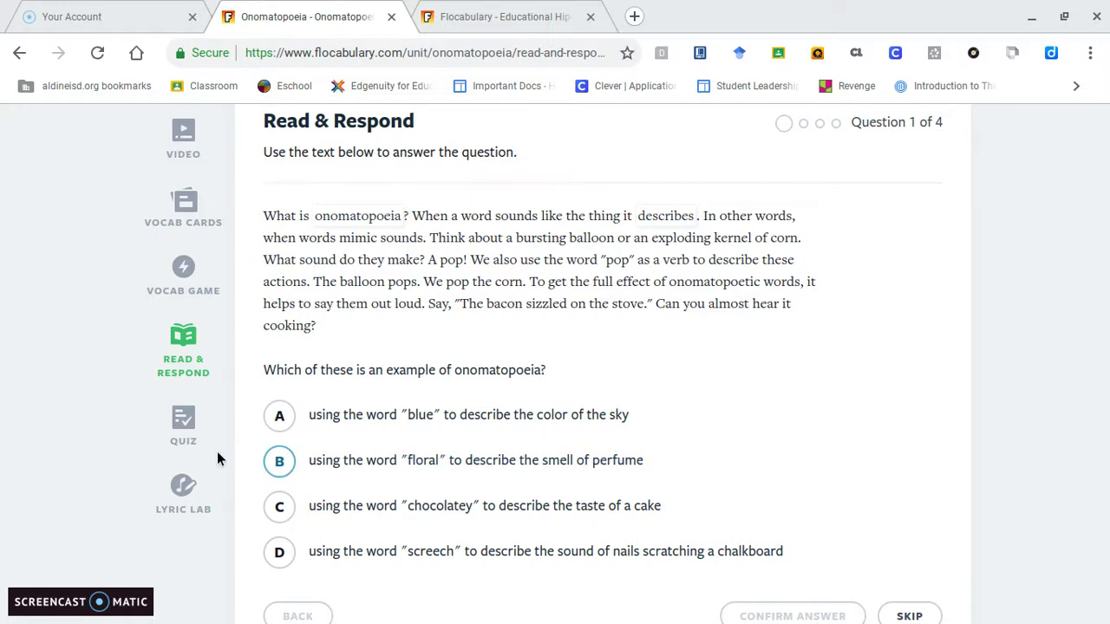
Step: Go to the lesson's Quiz and look over the first question and its answer choices
click(177, 436)
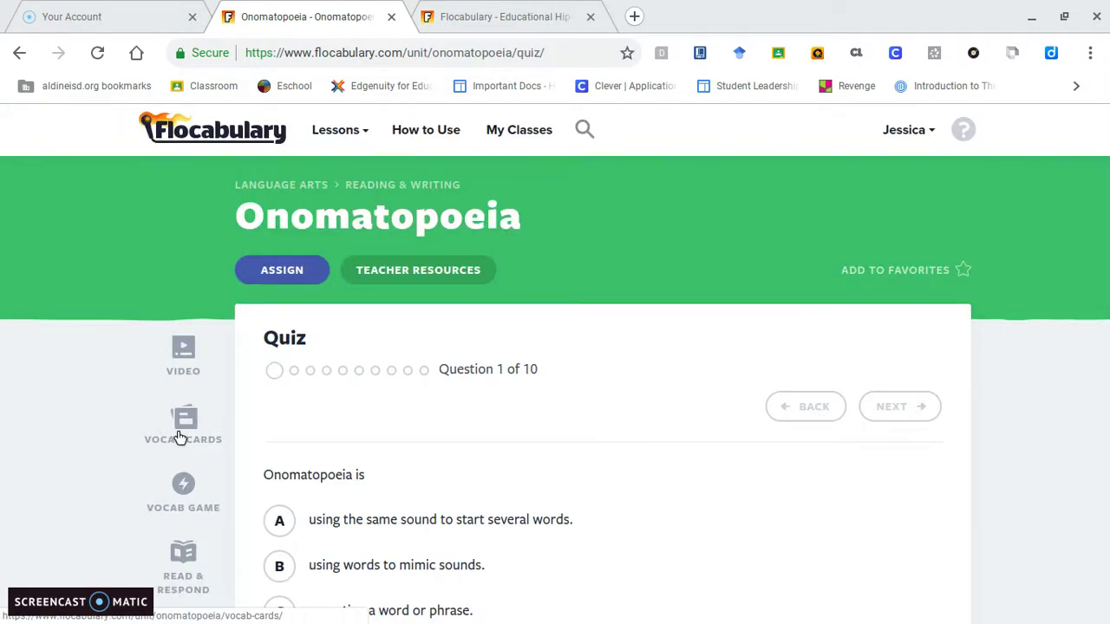
scroll(177, 436, down, 4)
scroll(178, 436, up, 2)
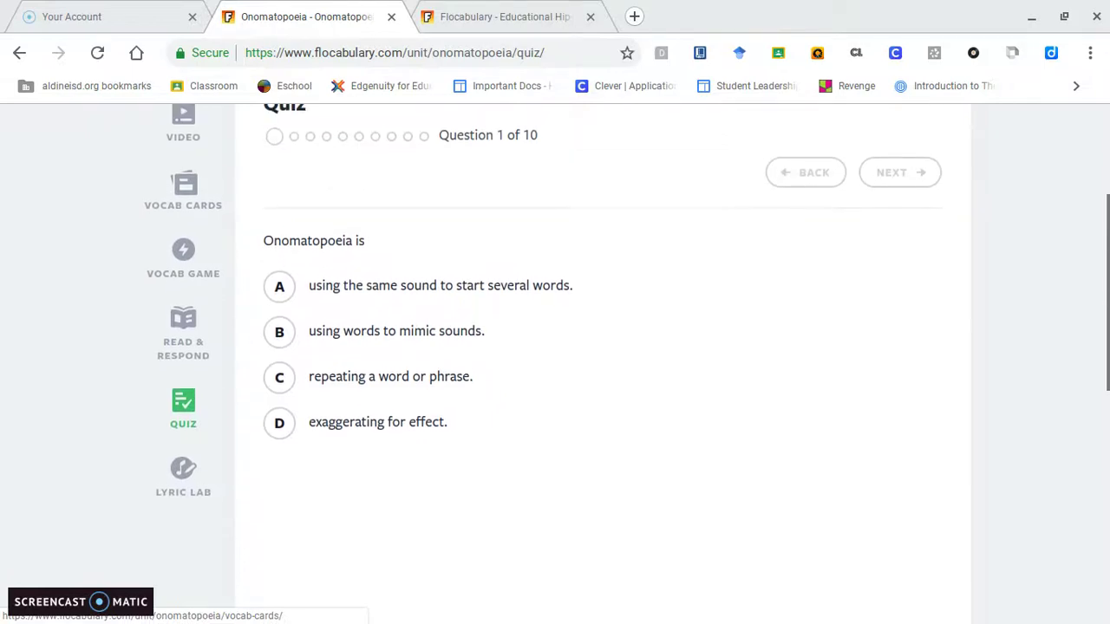
scroll(543, 300, down, 1)
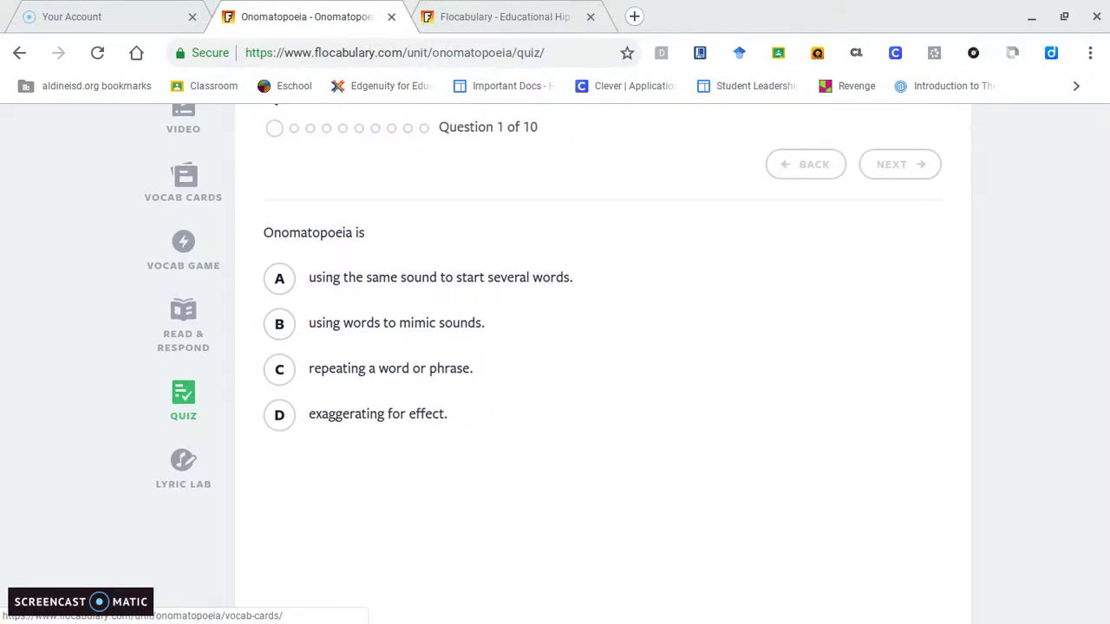
Step: Go to the Lyric Lab and start the rhyme-writing task about Onomatopoeia
click(183, 468)
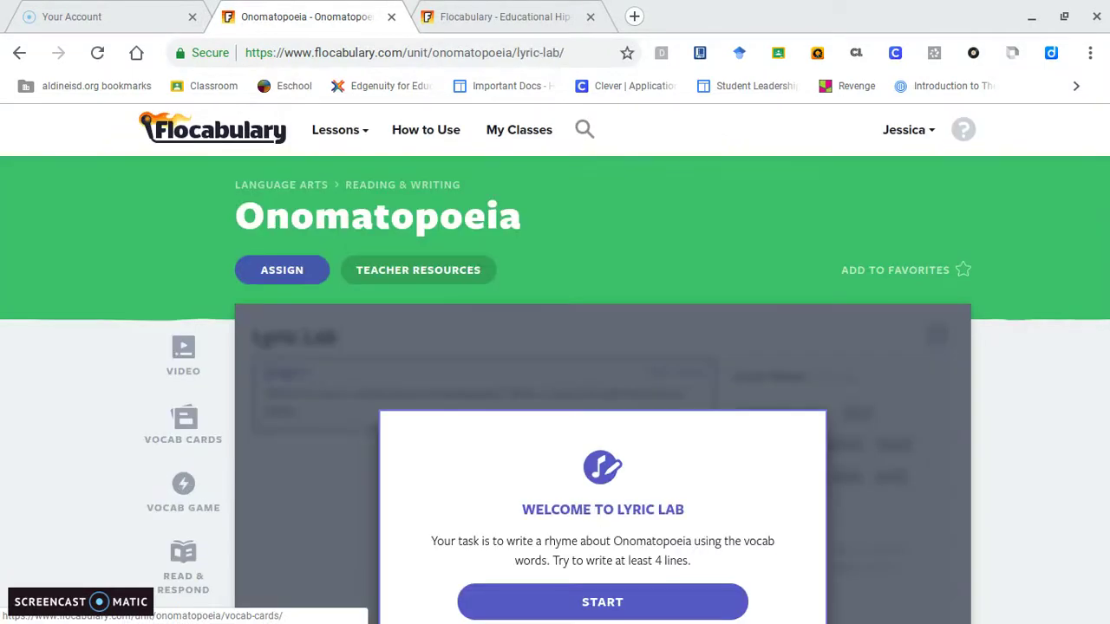
scroll(602, 433, down, 2)
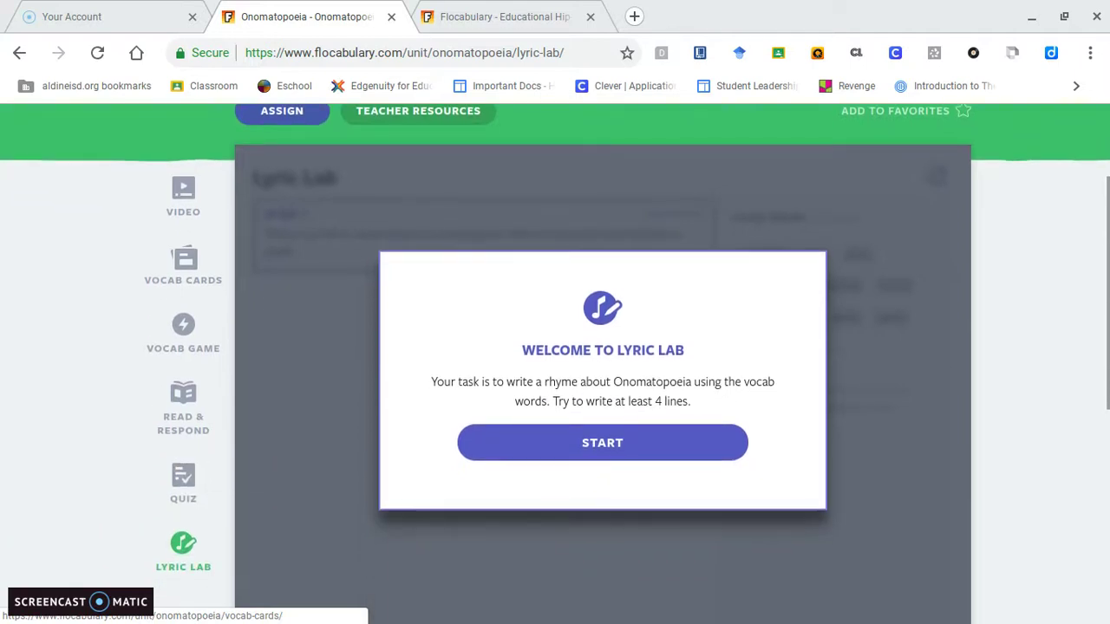
click(602, 443)
scroll(555, 365, down, 1)
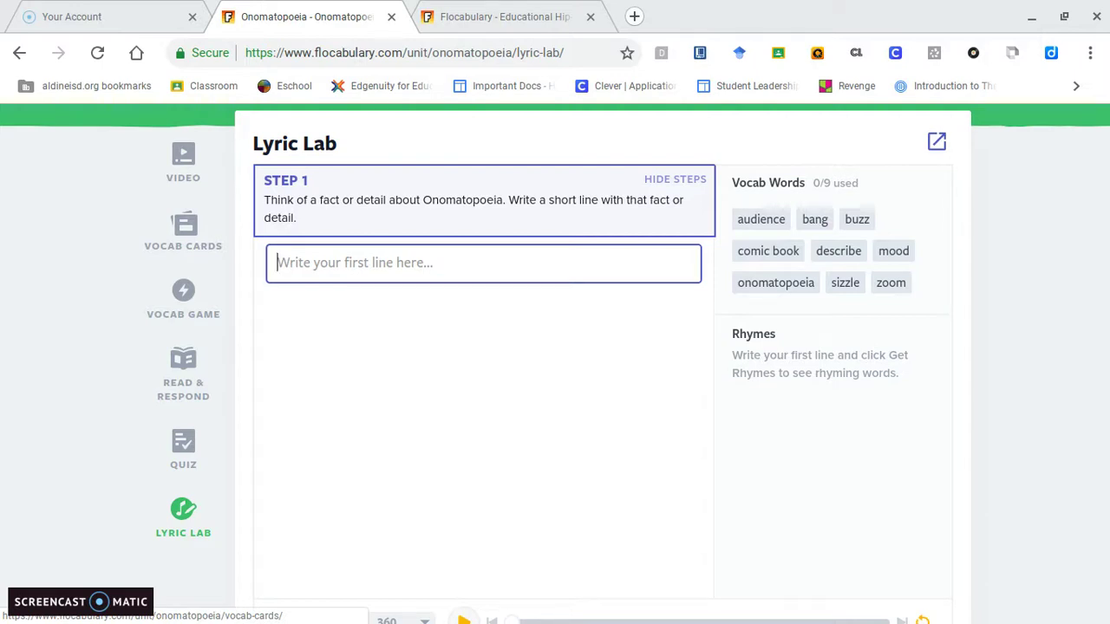
Step: Write "today we learned about onomatopoeia" as the first lyric line and get rhymes for it
text(today we )
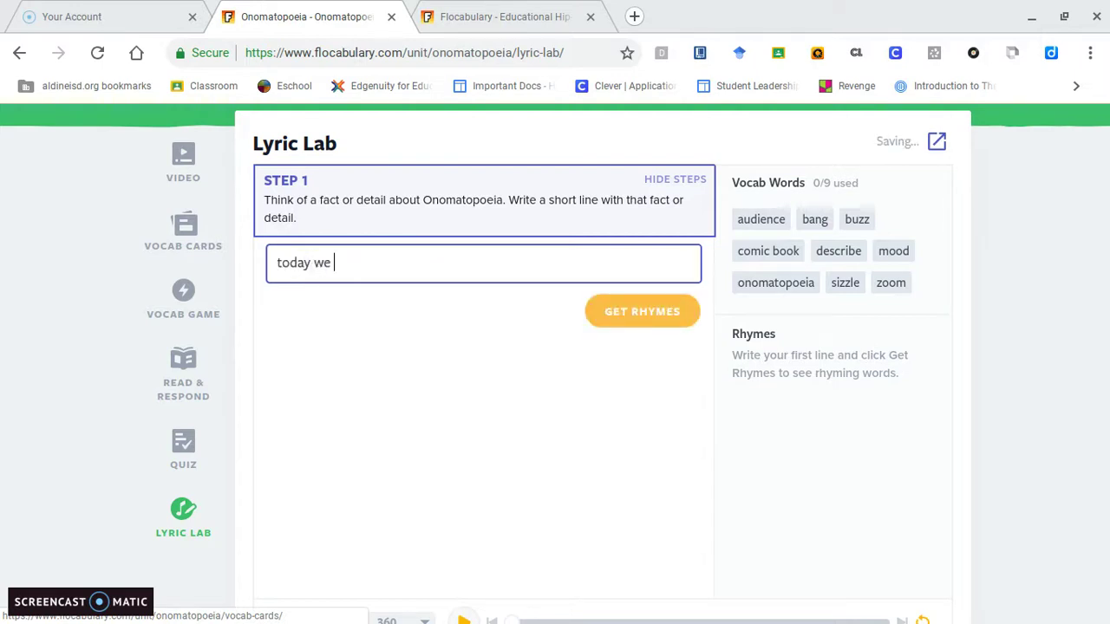
text(learned about ono)
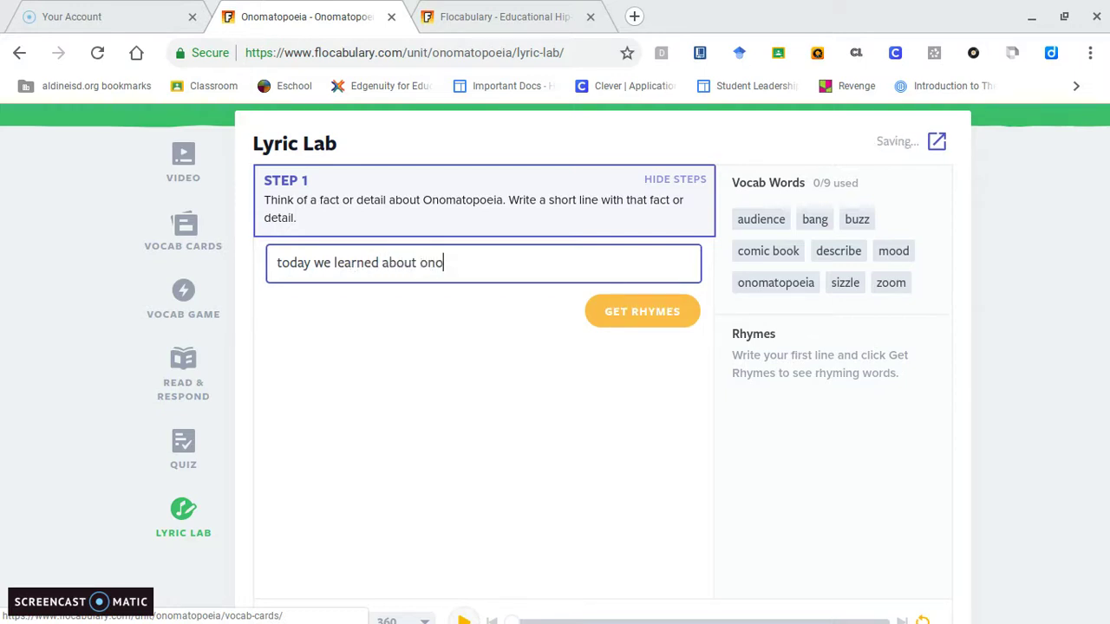
text(matopoeia)
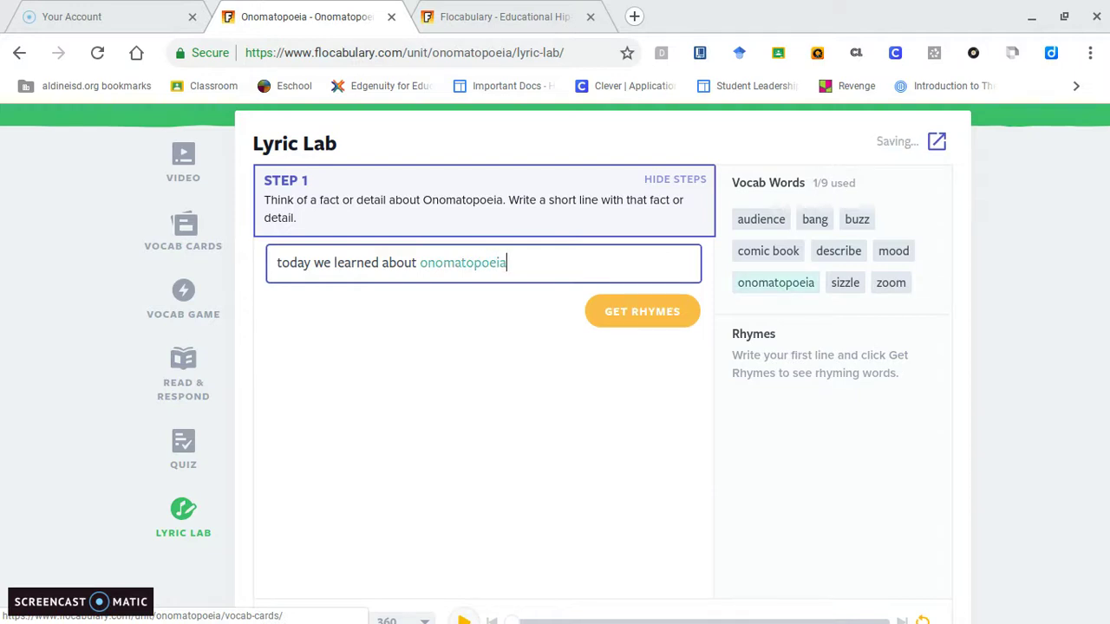
click(679, 321)
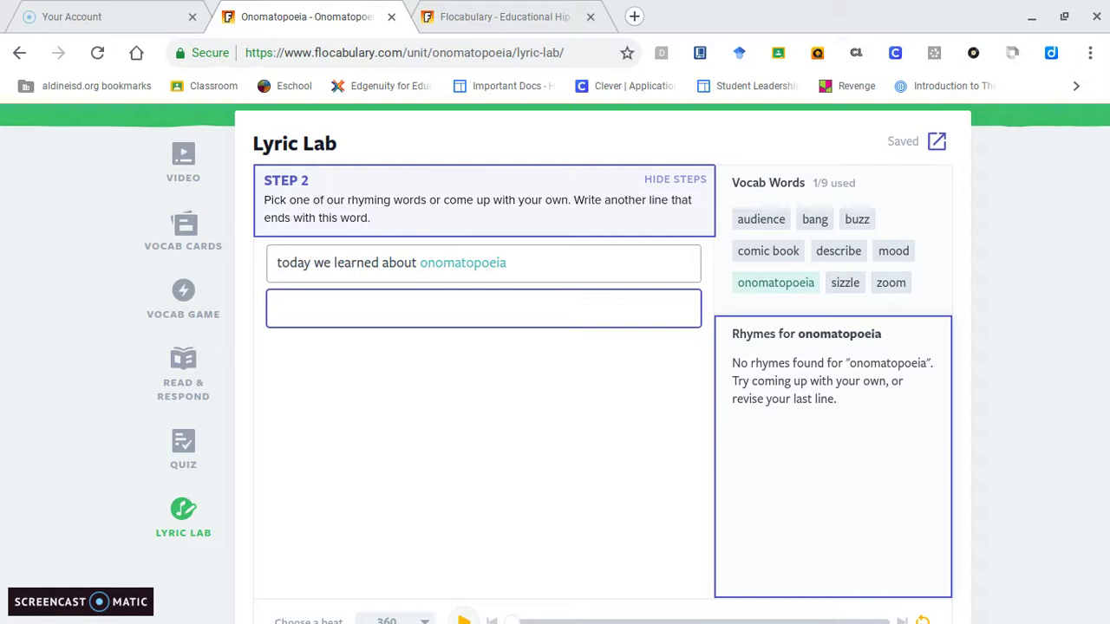
Step: Look over the Lyric Lab's second line, rhyme suggestions and beat player
scroll(627, 326, down, 2)
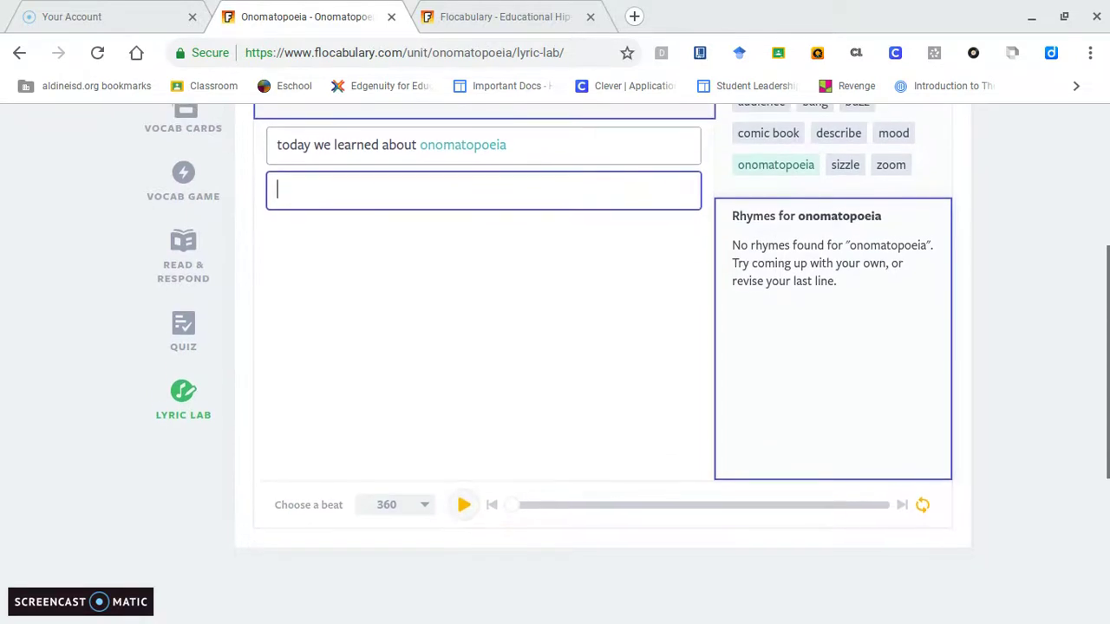
scroll(627, 342, up, 1)
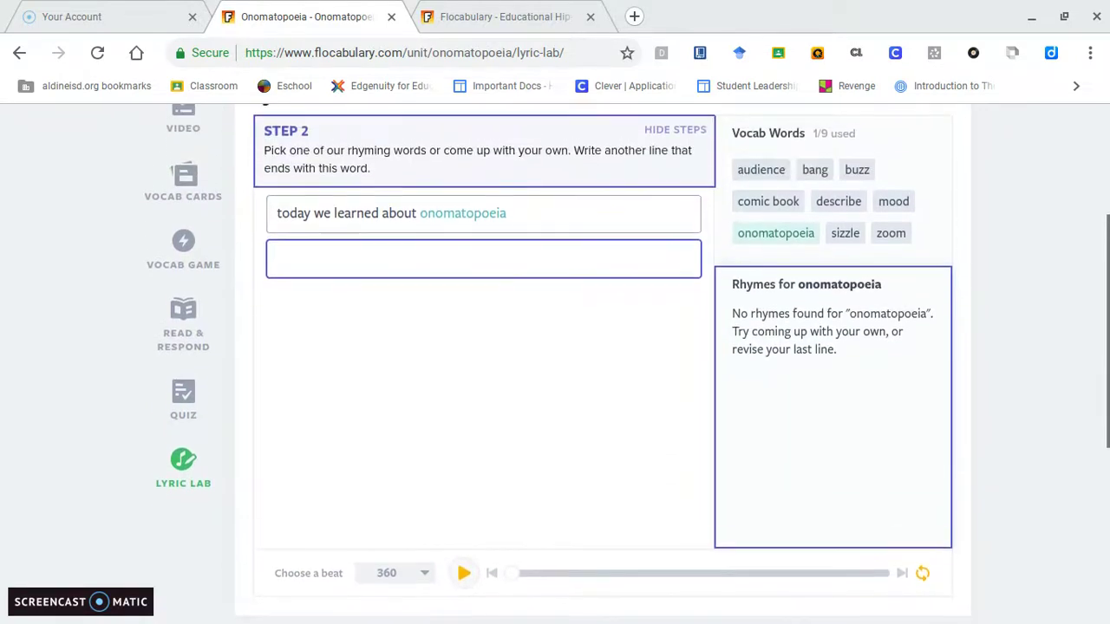
scroll(627, 342, up, 1)
scroll(627, 342, down, 2)
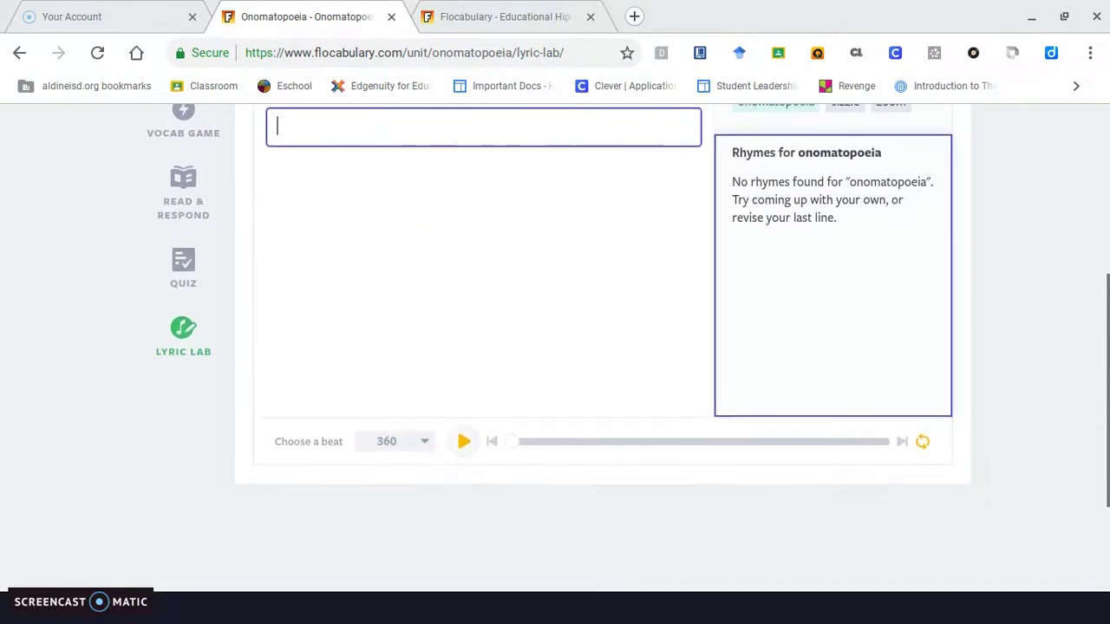
Step: Review the Lyric Lab's Step 2 instructions, vocab words and beat choice
scroll(627, 342, up, 3)
scroll(627, 342, down, 1)
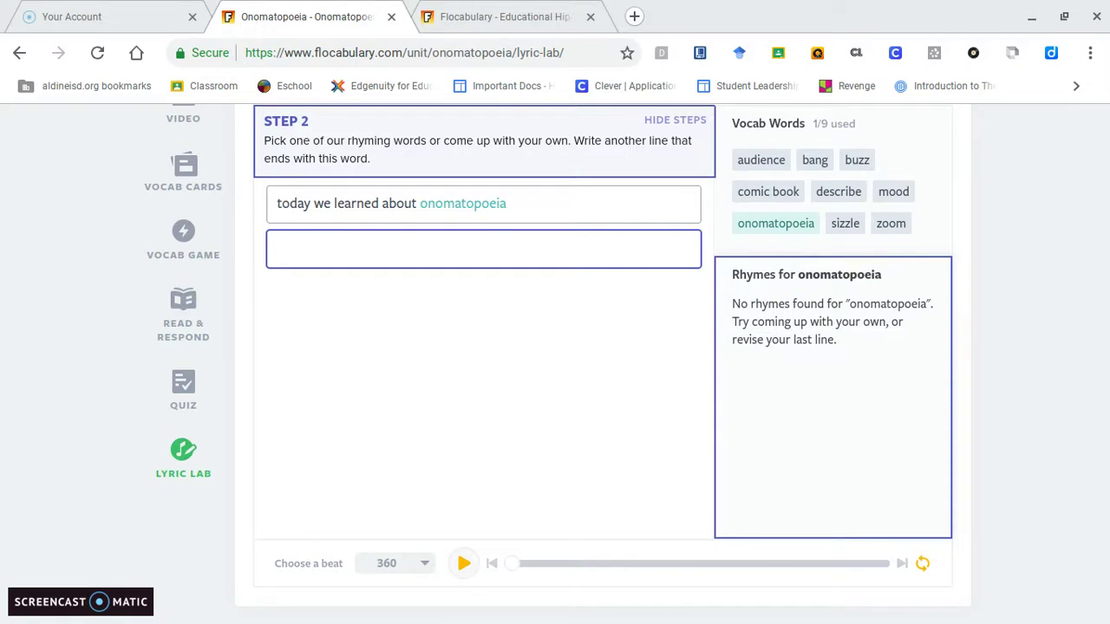
scroll(627, 341, down, 2)
scroll(627, 341, up, 3)
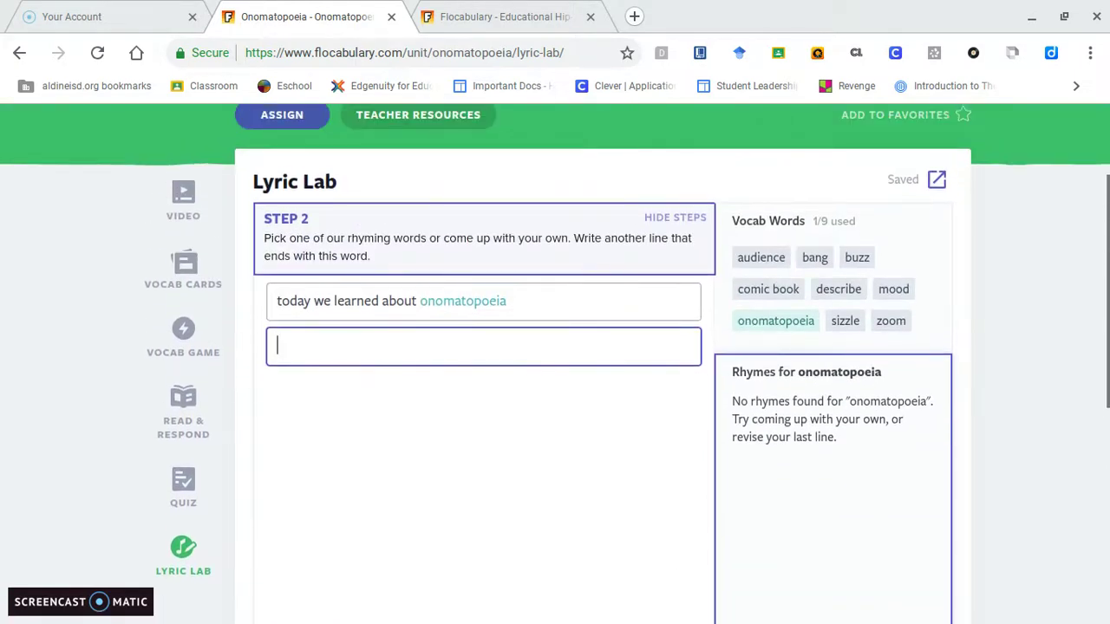
scroll(626, 342, down, 3)
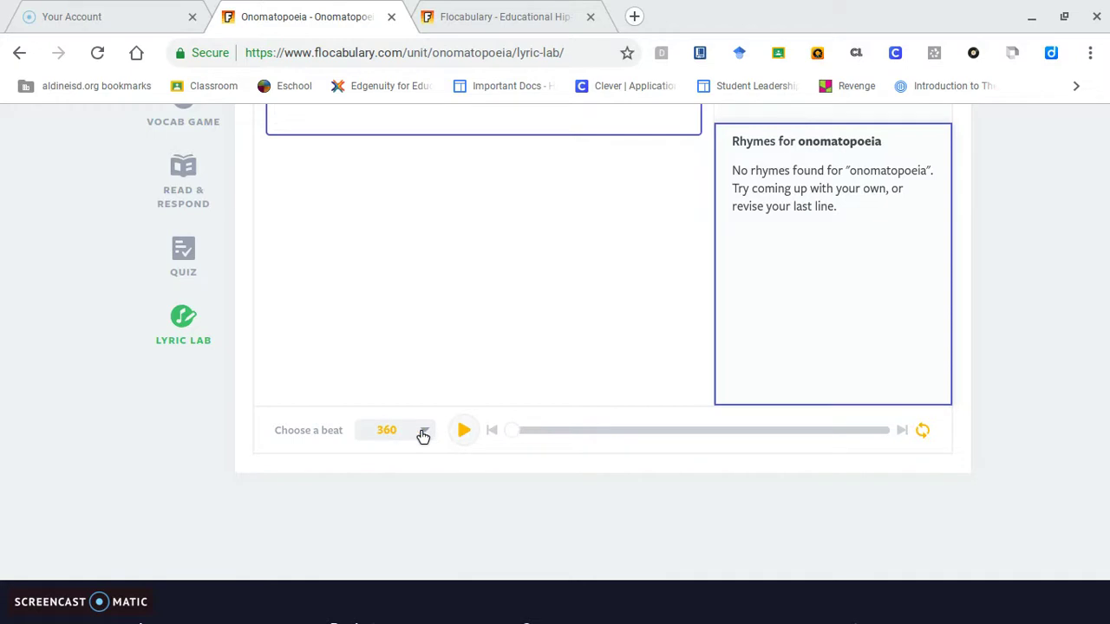
scroll(423, 436, up, 1)
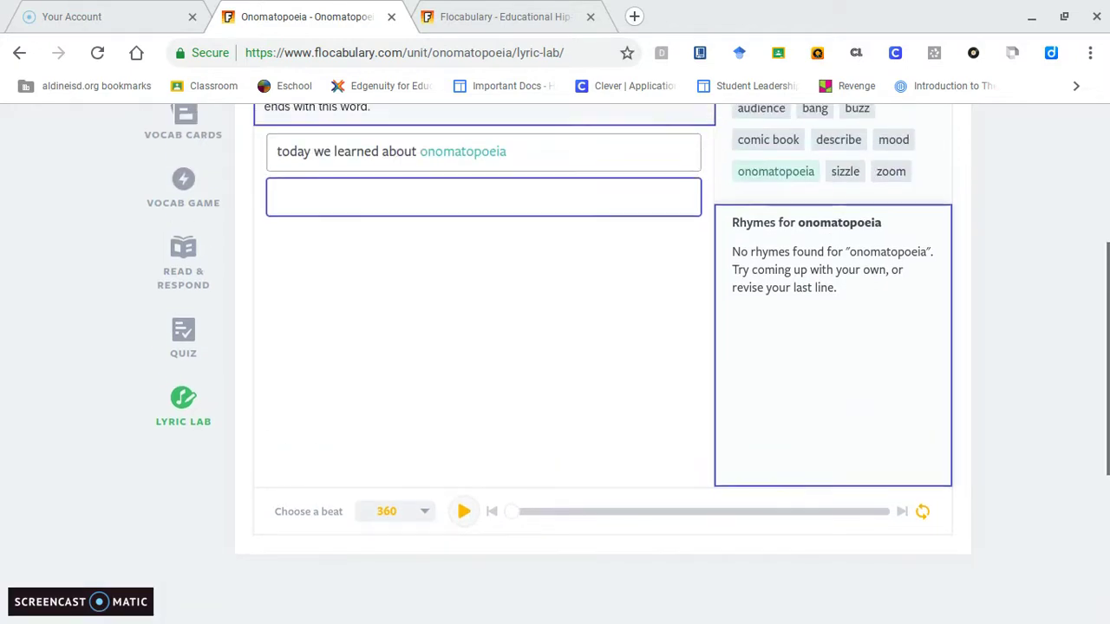
scroll(555, 364, up, 4)
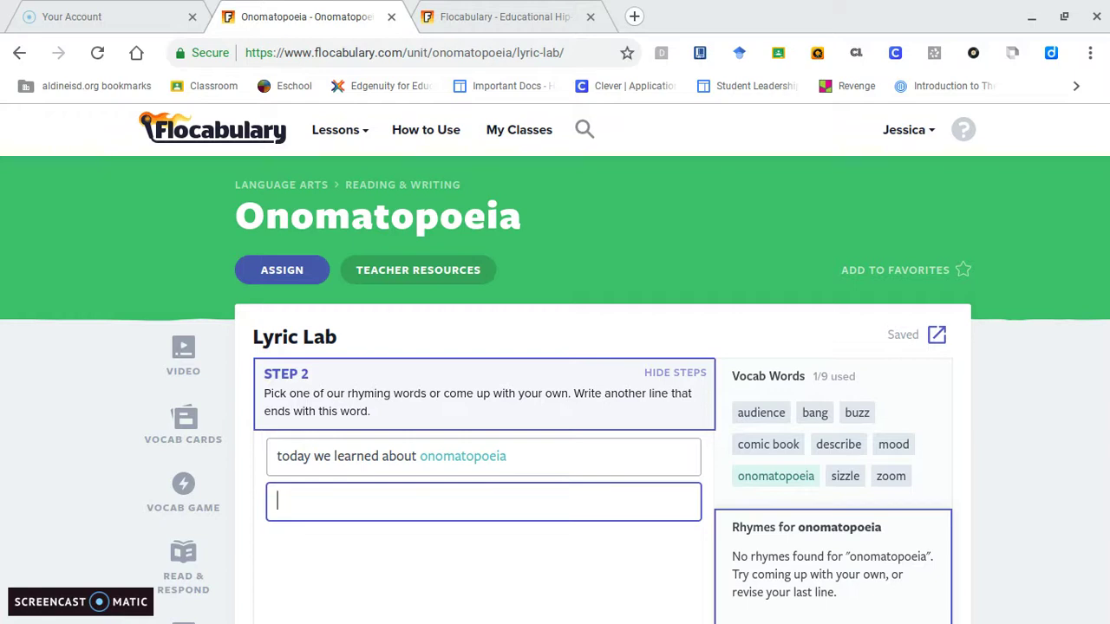
Step: Go to the teacher's class list and open the 18-student English 2 Reg A class
click(536, 137)
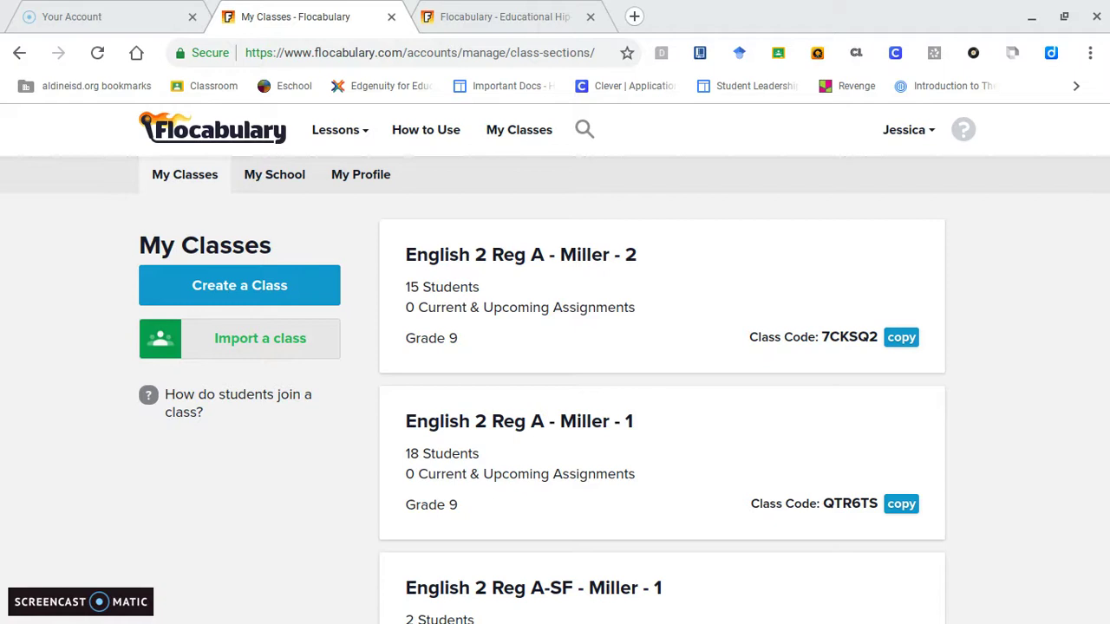
mouse_move(547, 598)
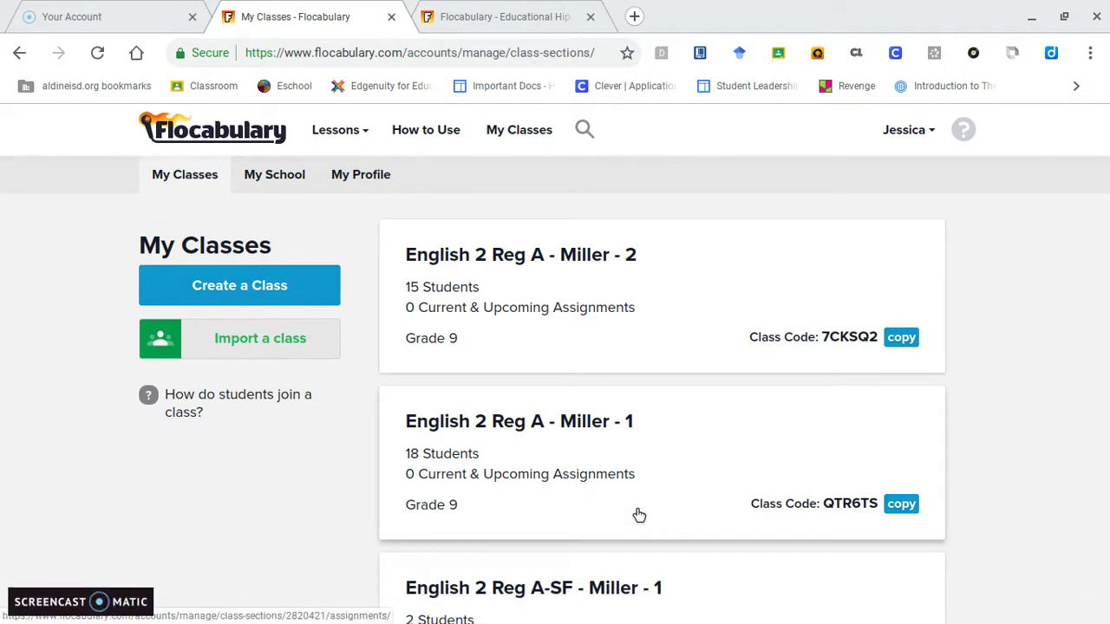
click(578, 440)
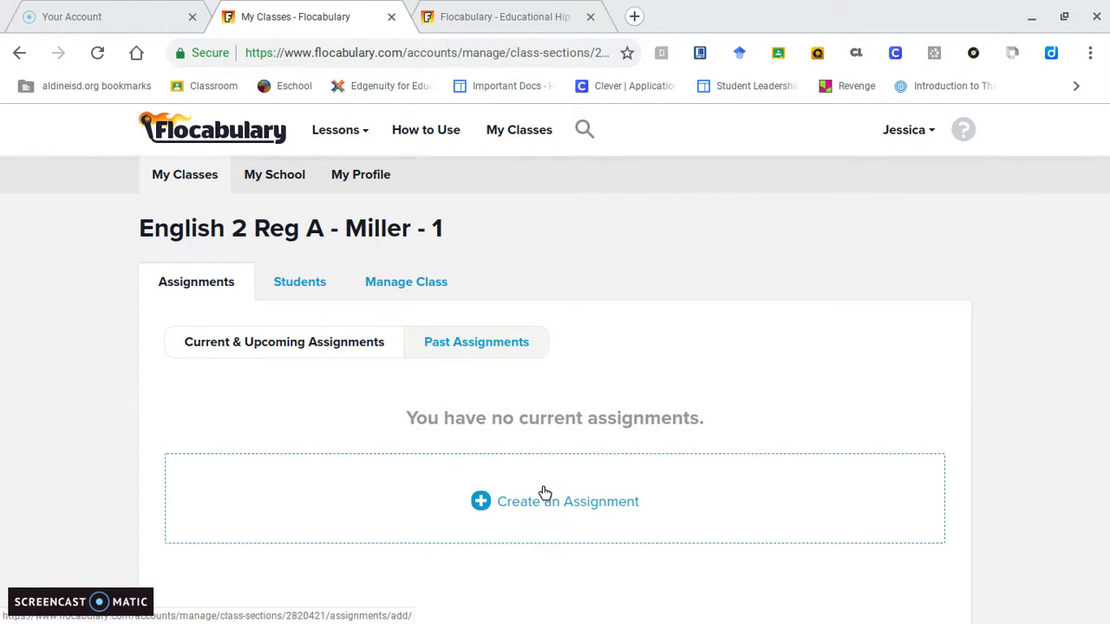
Step: Start a new assignment for the class, browse the lessons that can be assigned, and close it without assigning
click(482, 503)
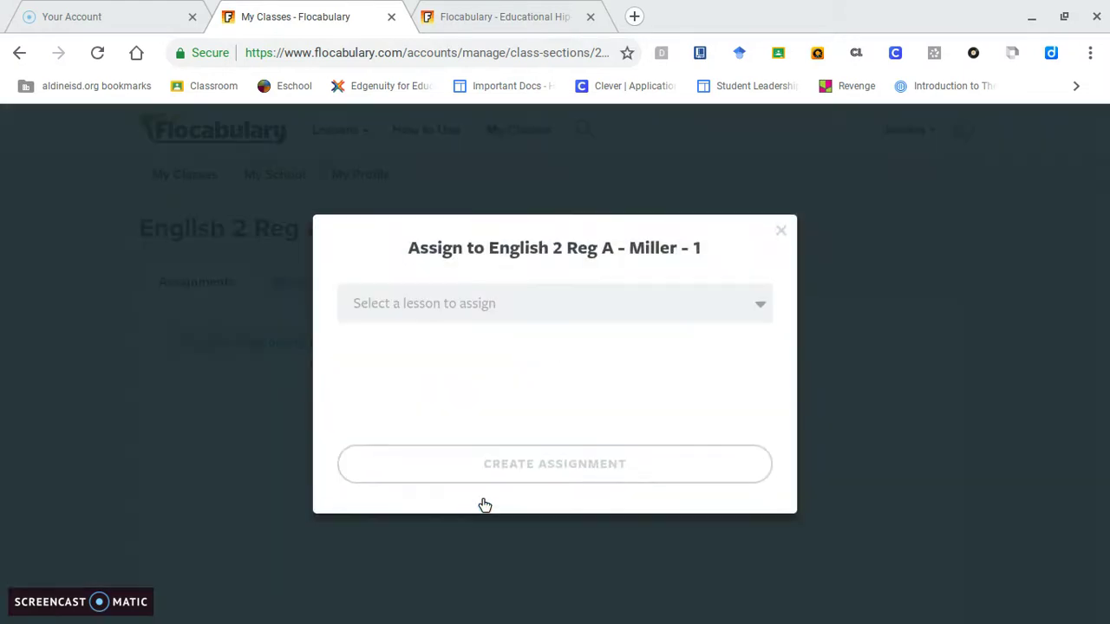
click(602, 313)
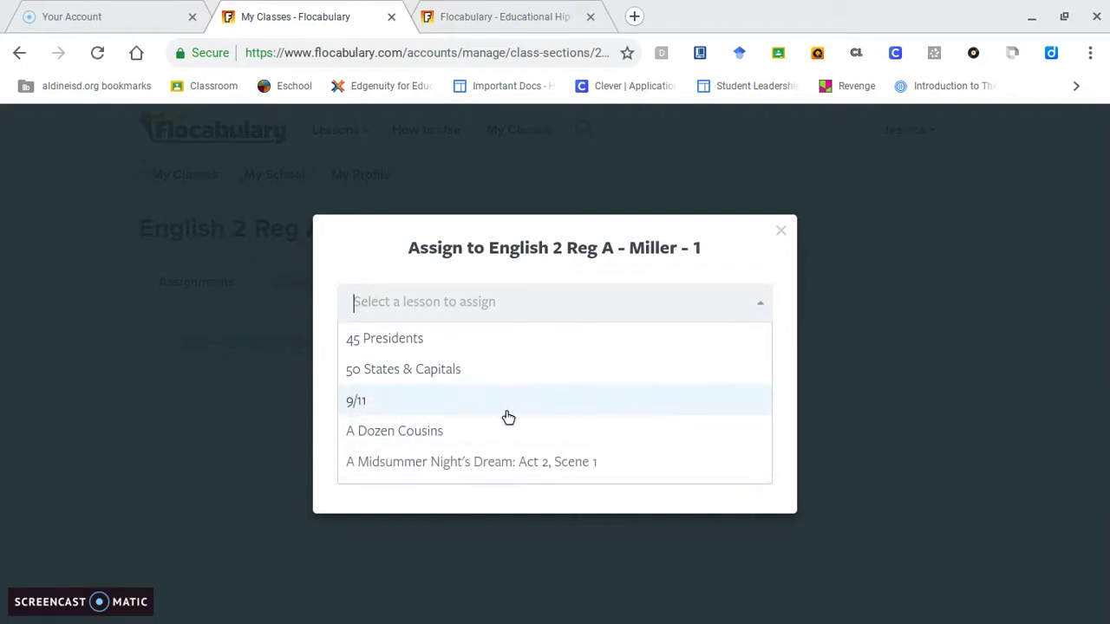
key(Down)
key(Down)
key(Down)
key(Down)
key(Down)
key(Down)
key(Down)
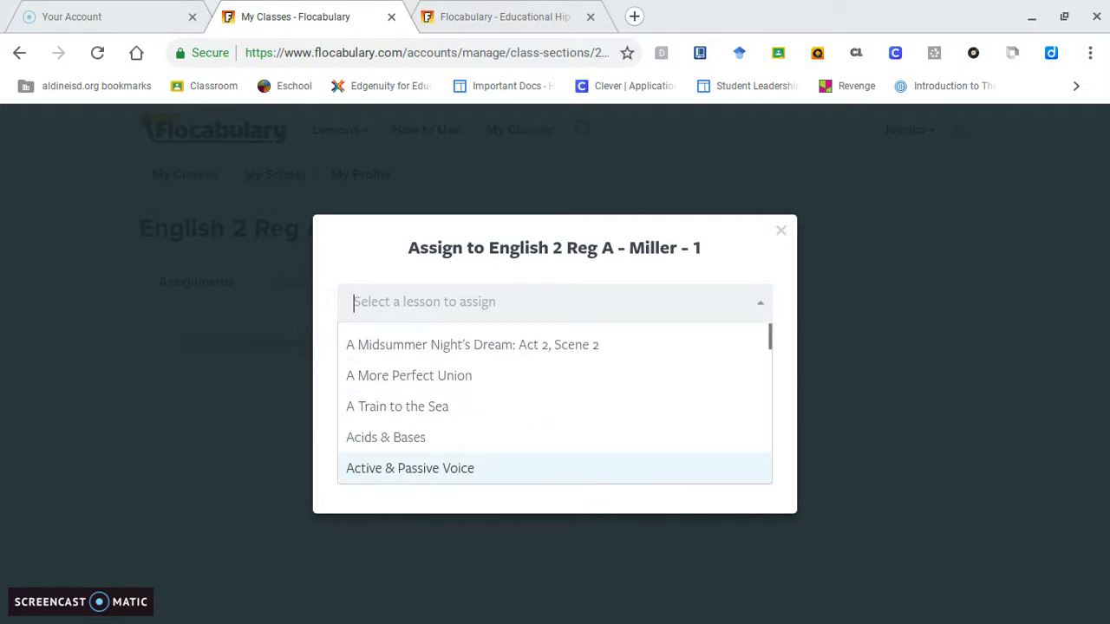
click(781, 232)
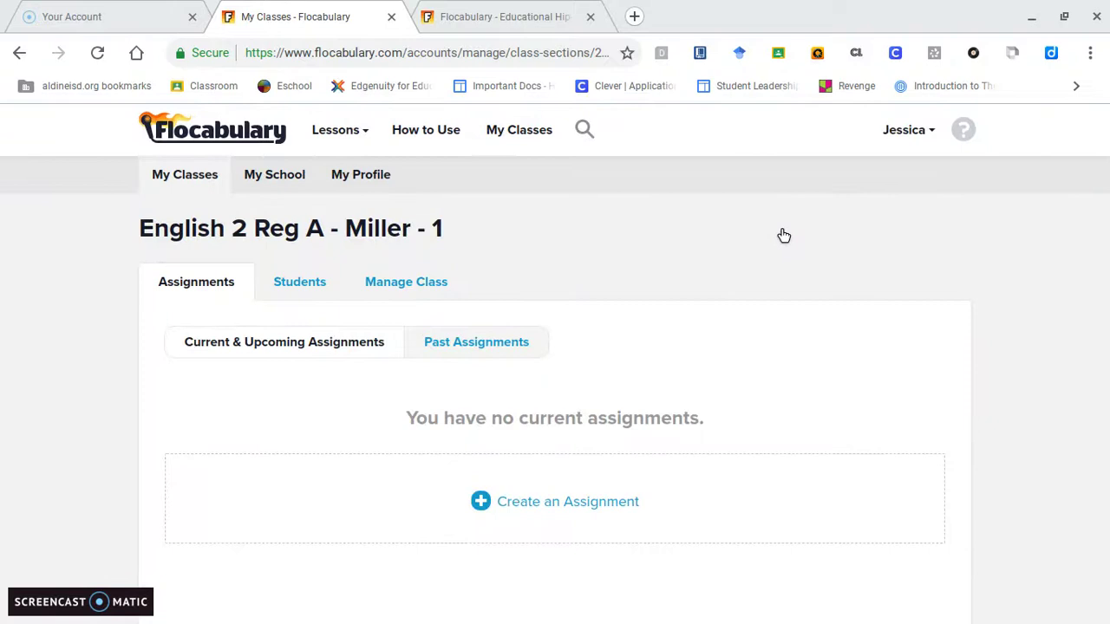
Step: Show the class's past assignments and open the results for Colons & Semicolons
click(478, 341)
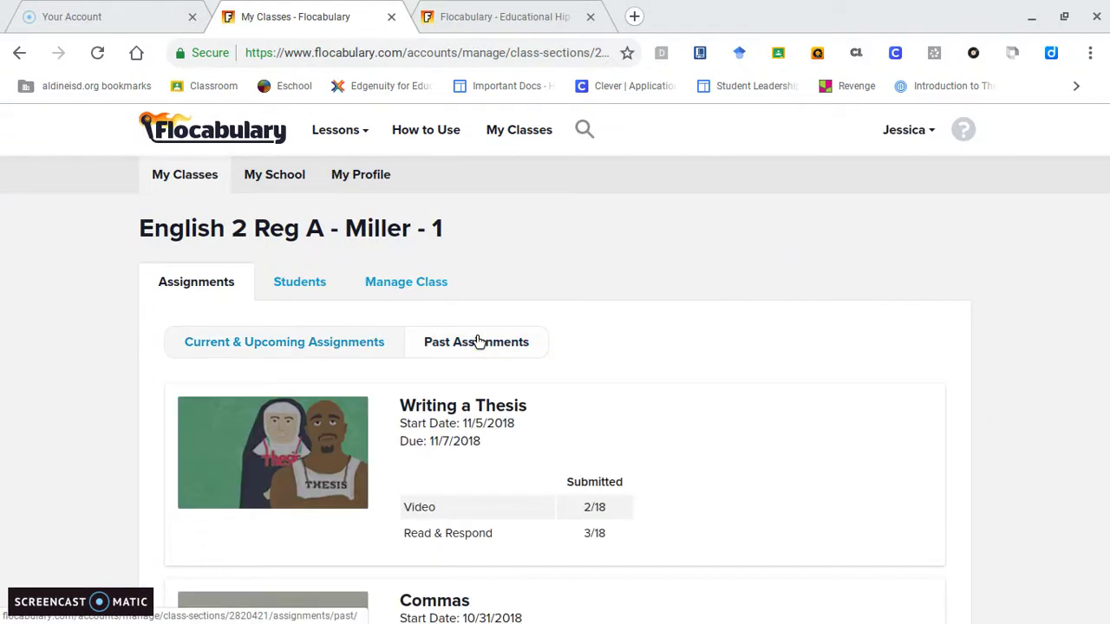
scroll(478, 342, down, 5)
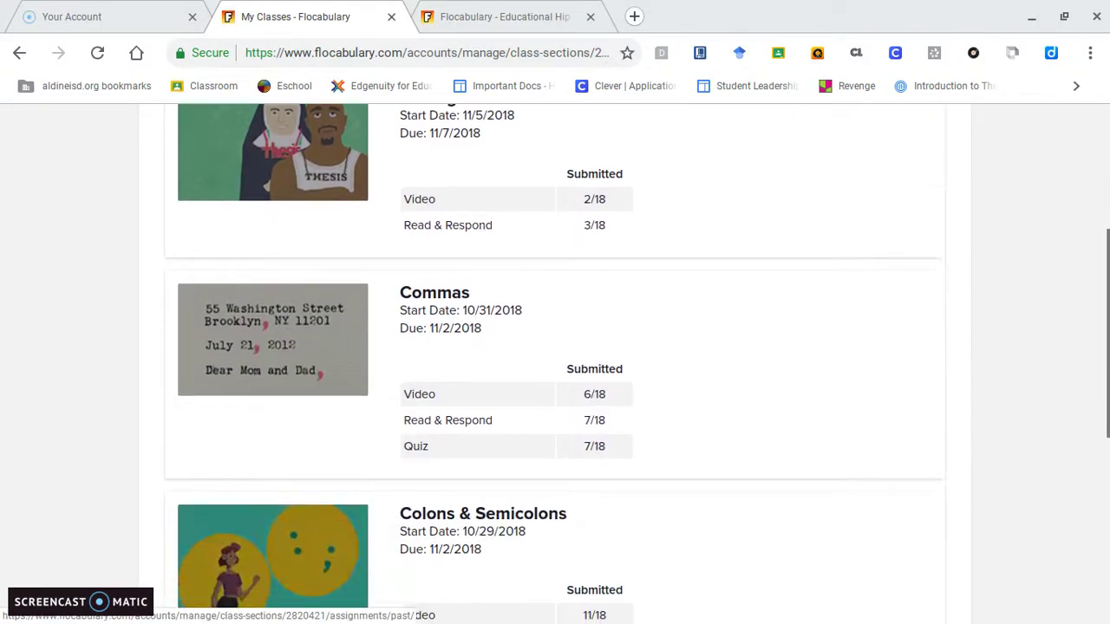
scroll(555, 364, down, 2)
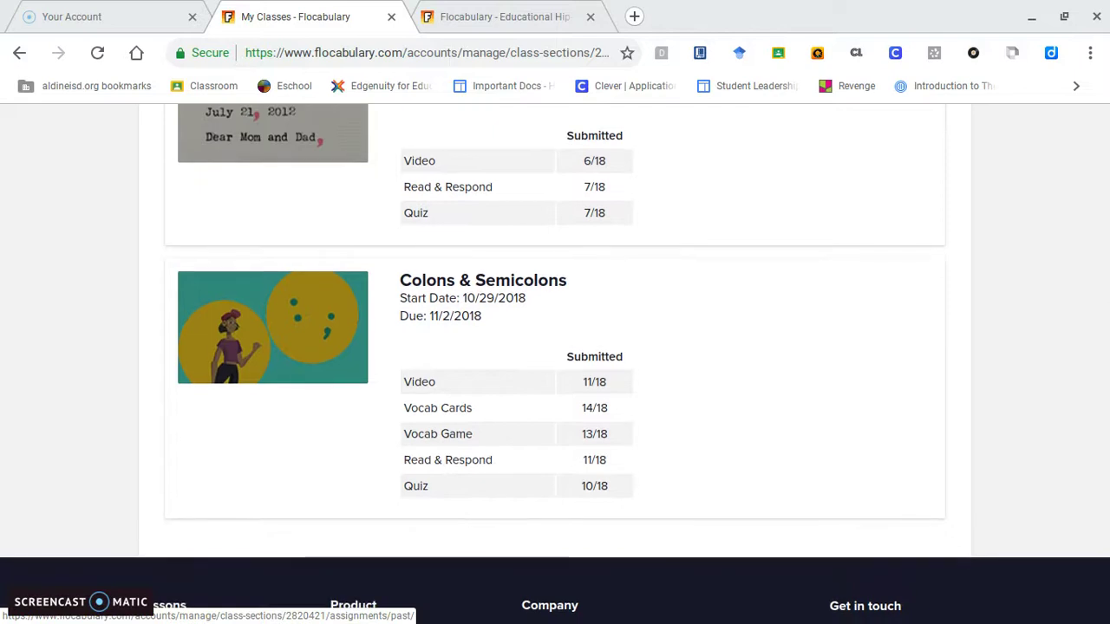
click(884, 379)
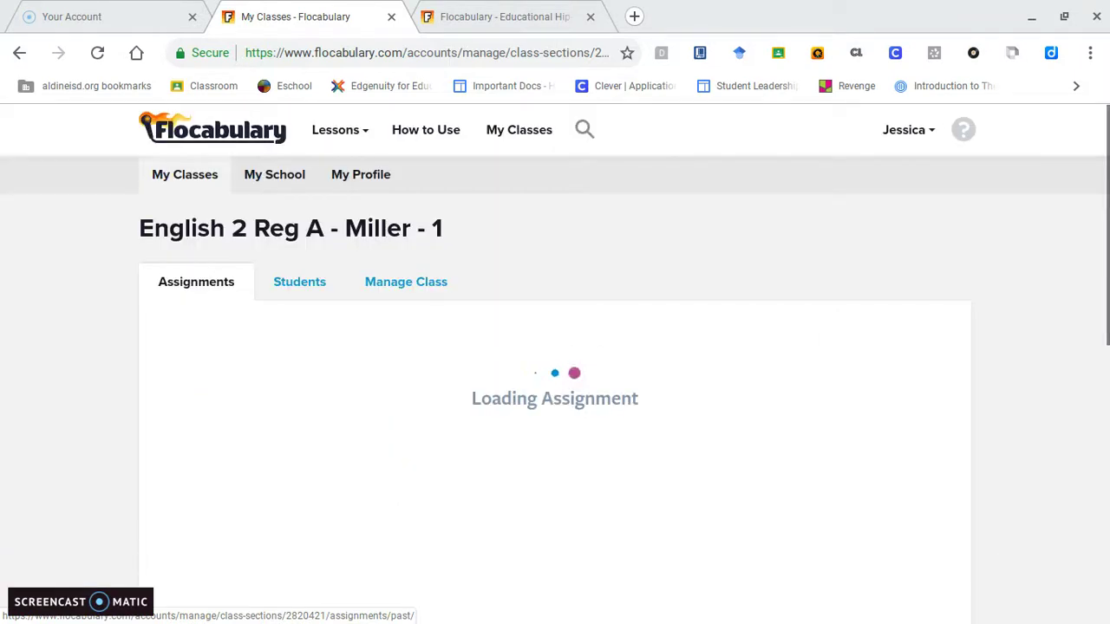
Step: Look over the students' completion and scores for each activity in the Colons & Semicolons summary
scroll(555, 364, down, 5)
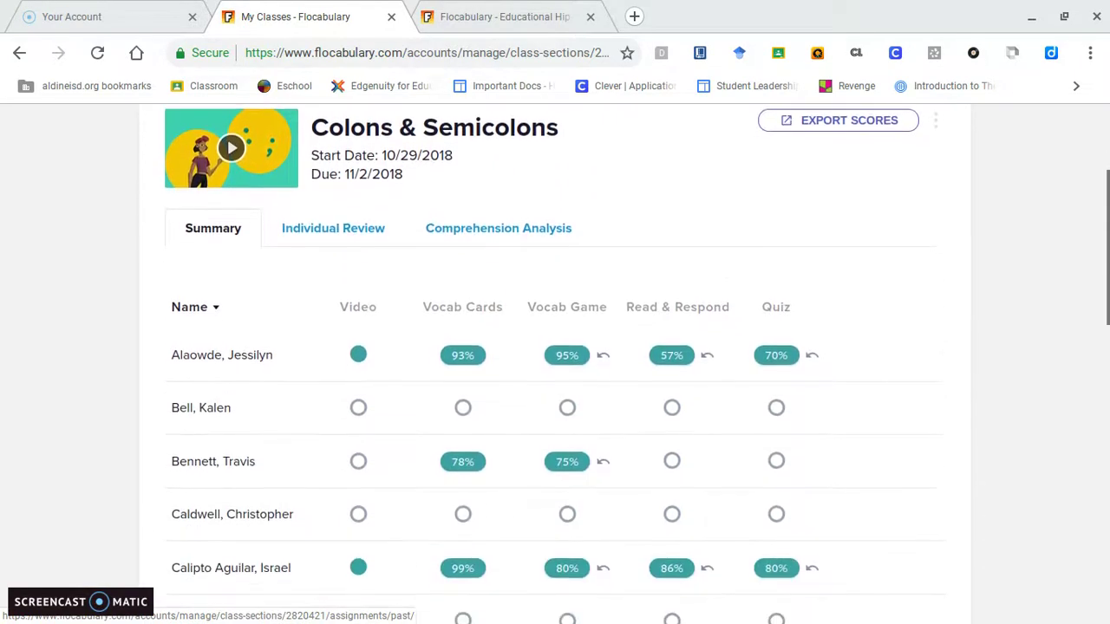
scroll(555, 364, down, 6)
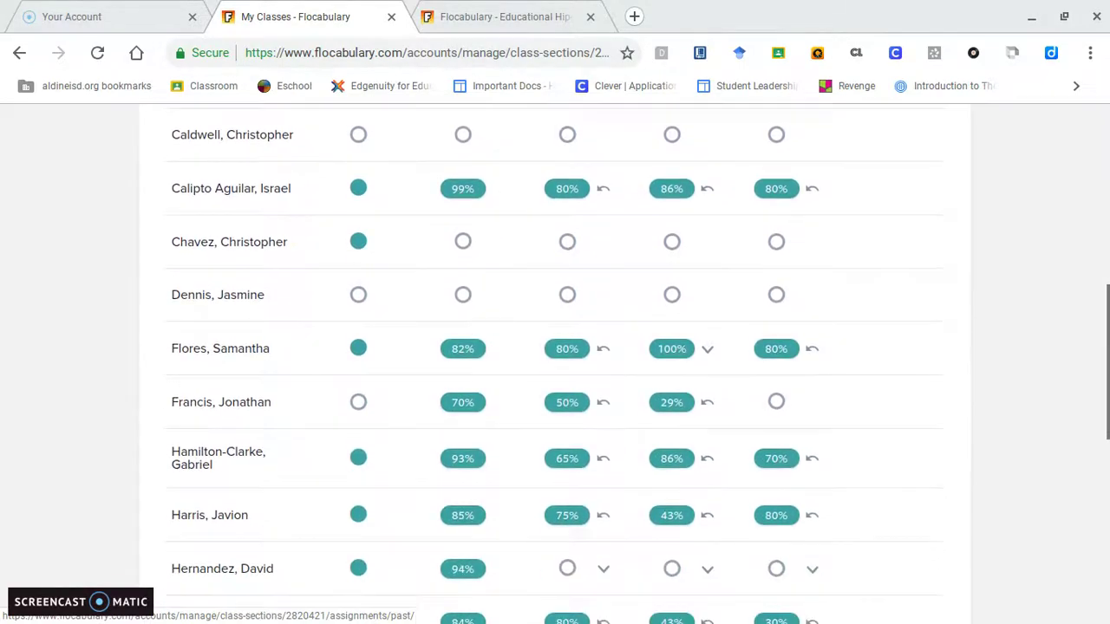
scroll(555, 364, down, 2)
scroll(555, 364, up, 5)
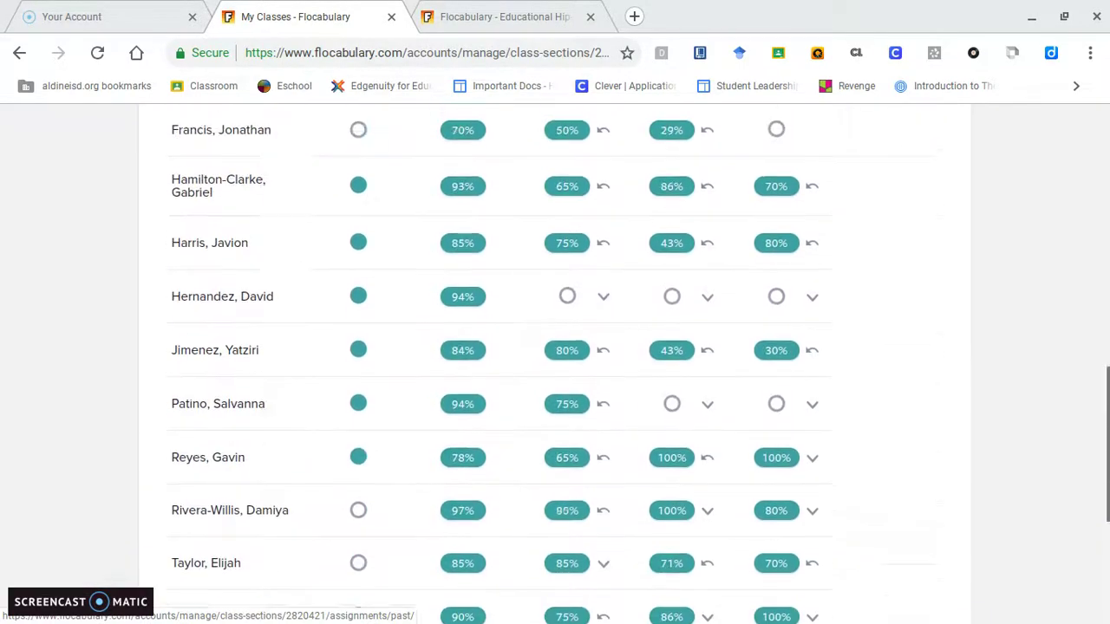
scroll(555, 364, up, 4)
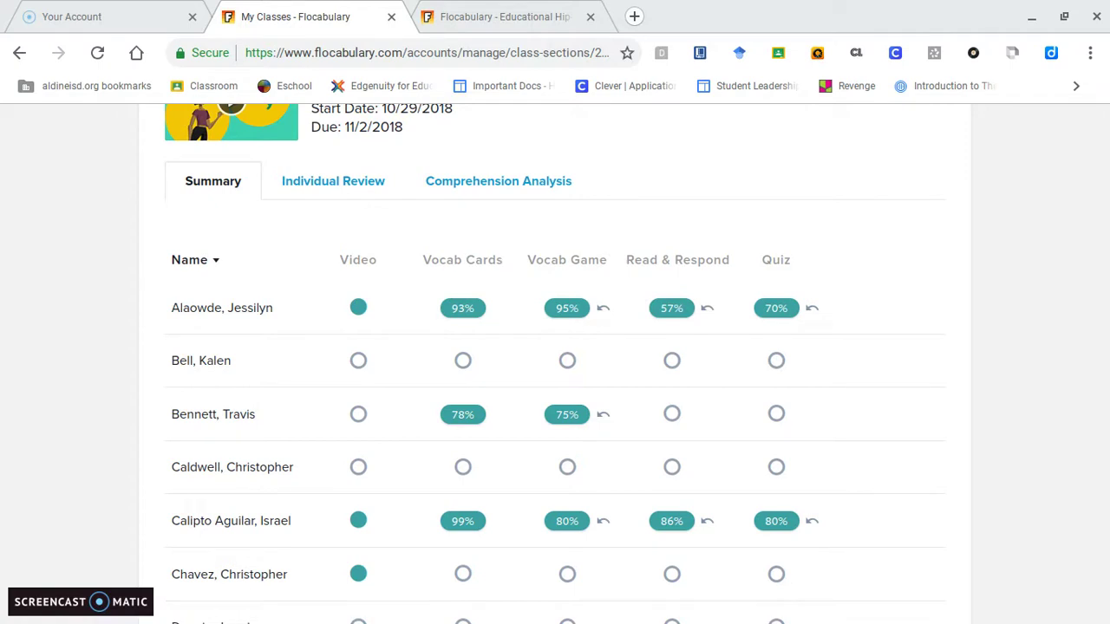
Step: Switch to Individual Review and examine one student's Read & Respond answers
click(342, 181)
scroll(342, 181, down, 6)
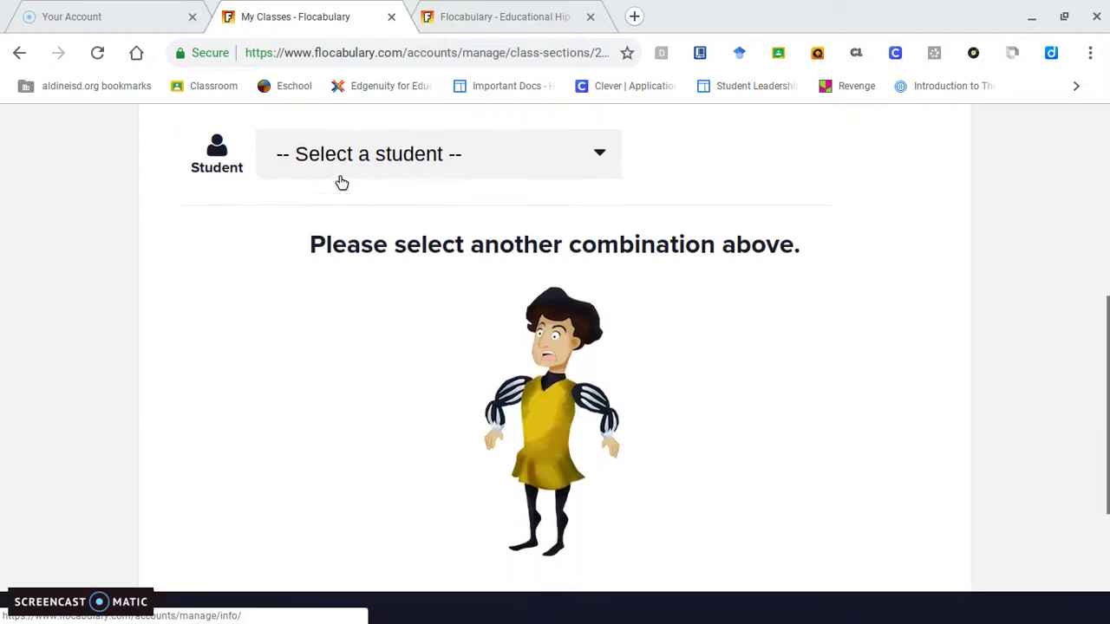
scroll(341, 181, up, 3)
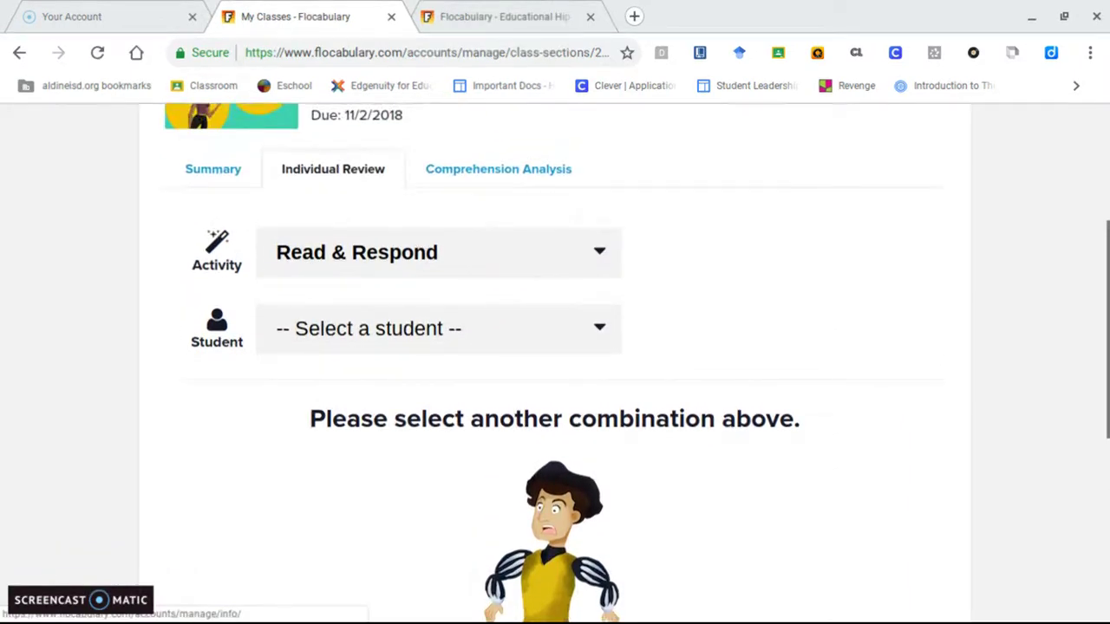
click(437, 326)
click(347, 255)
scroll(555, 364, down, 8)
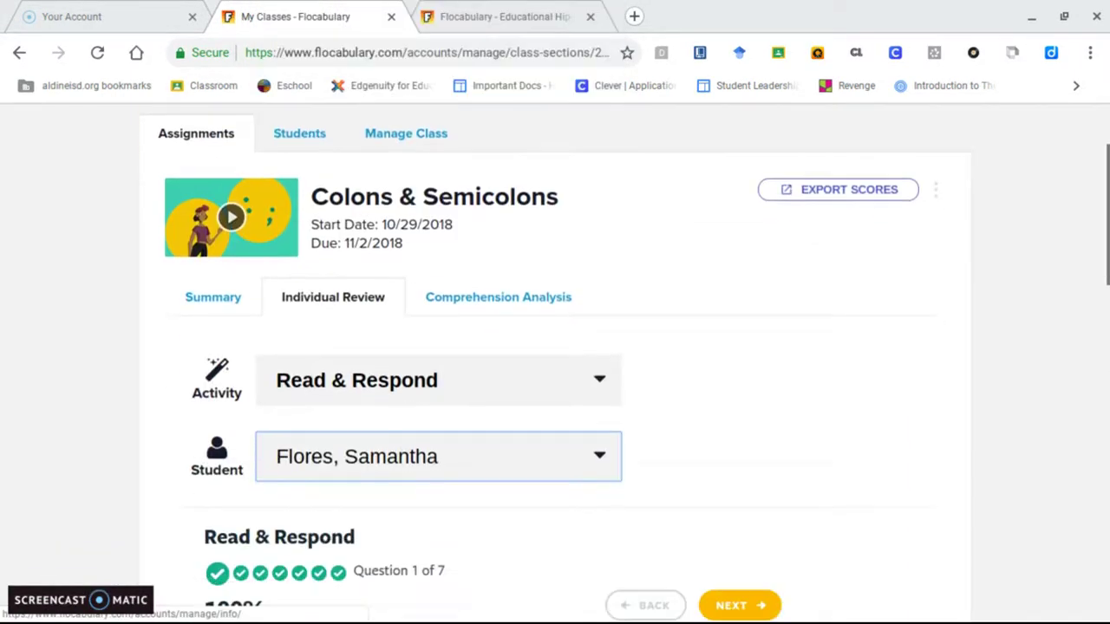
scroll(555, 364, up, 8)
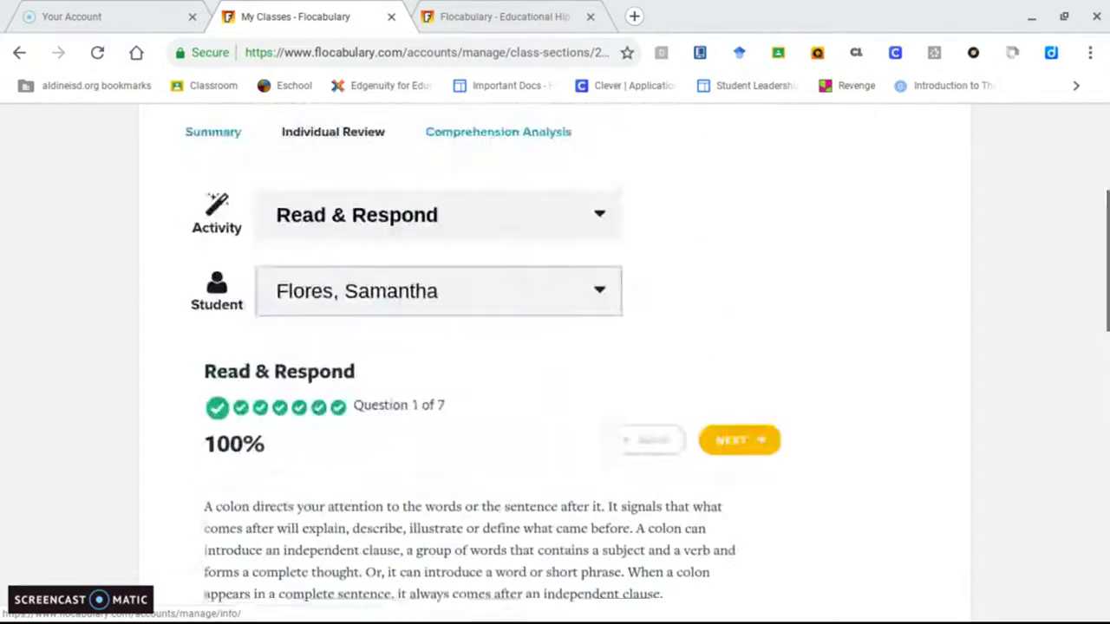
Step: Switch to Comprehension Analysis and examine the class's Read & Respond answers by question
click(498, 352)
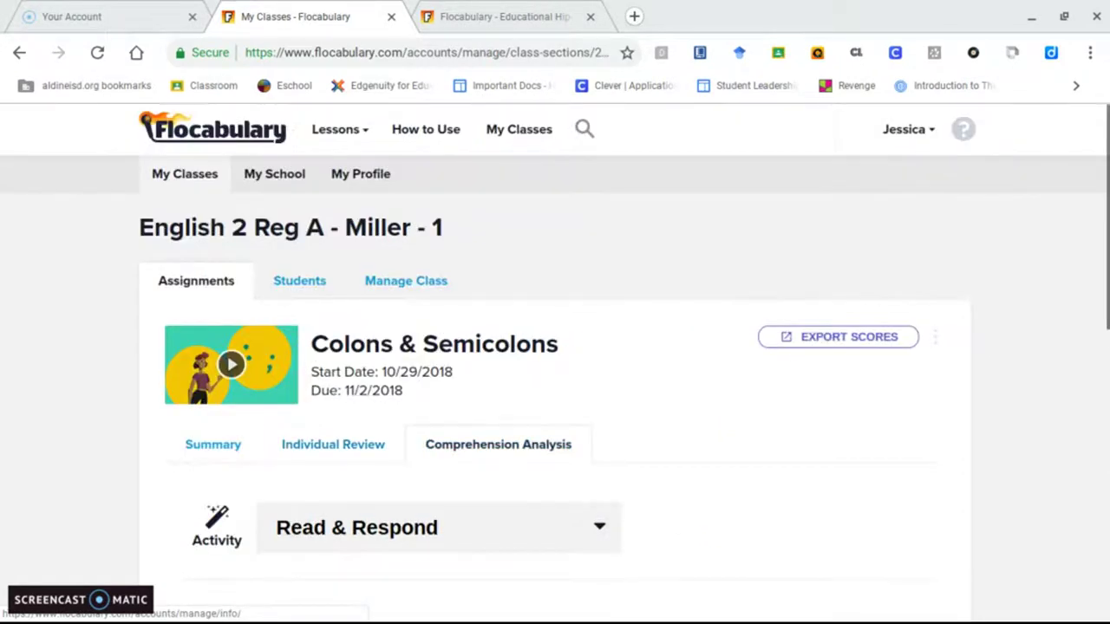
scroll(555, 364, down, 5)
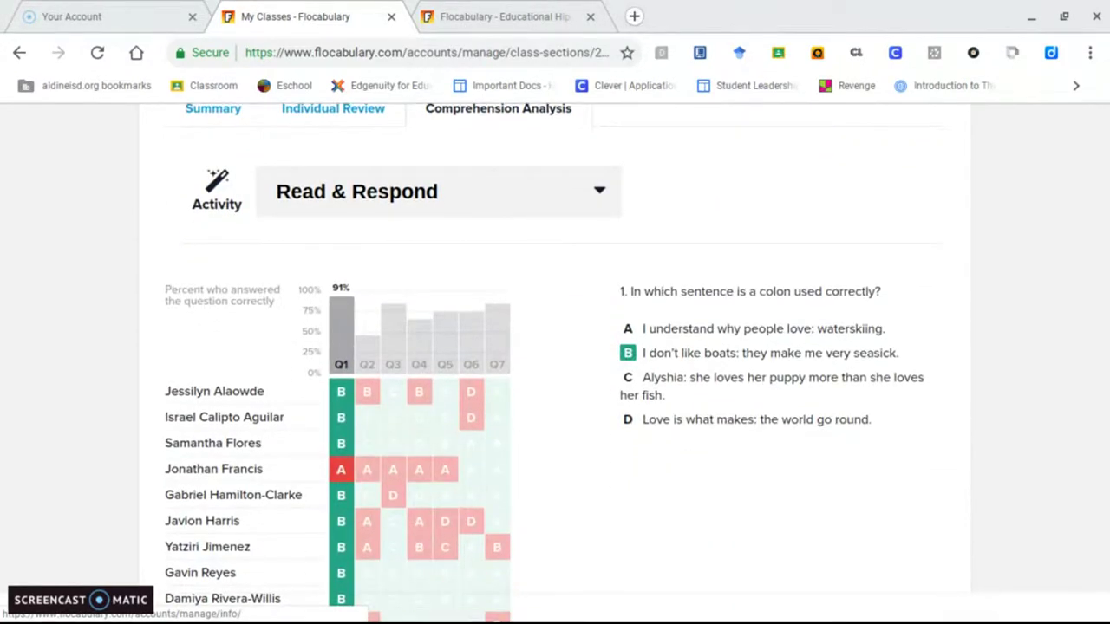
scroll(555, 365, down, 3)
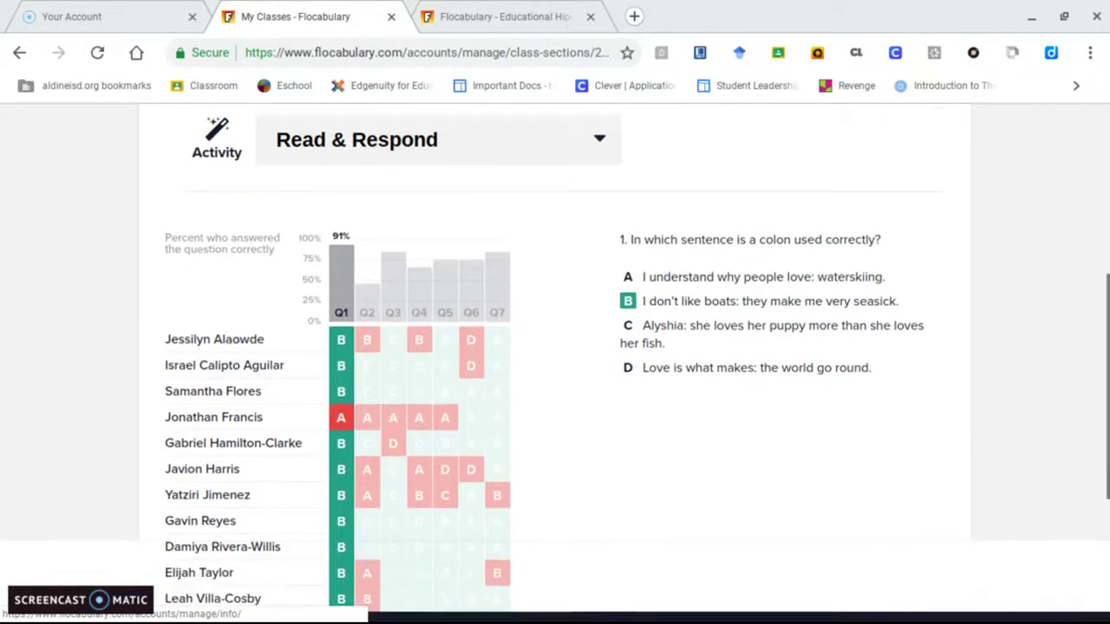
scroll(555, 364, up, 4)
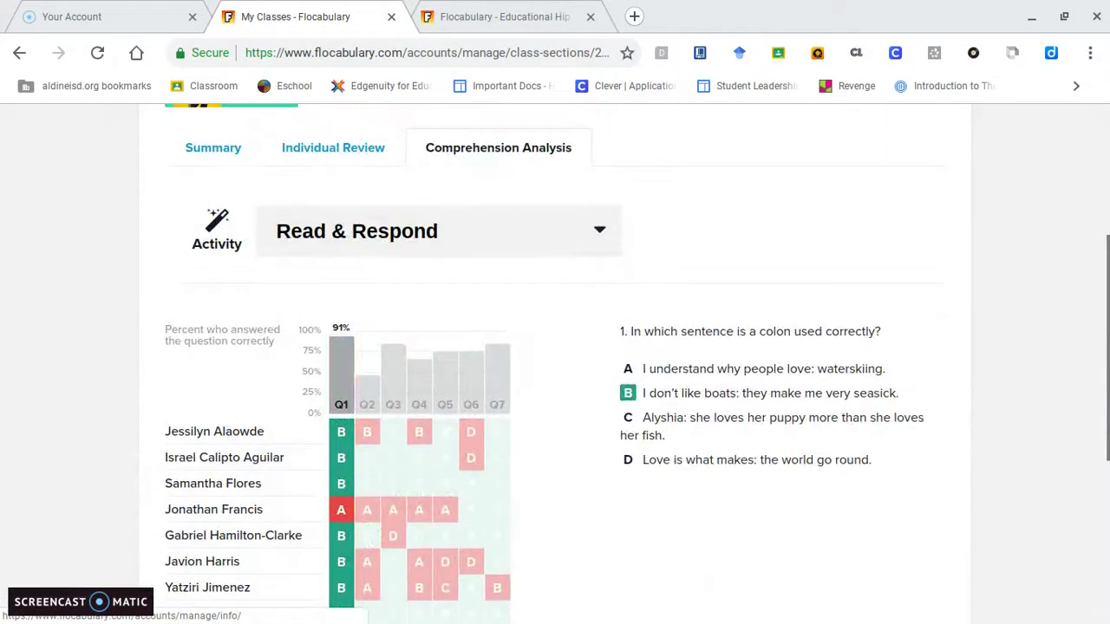
scroll(555, 365, down, 2)
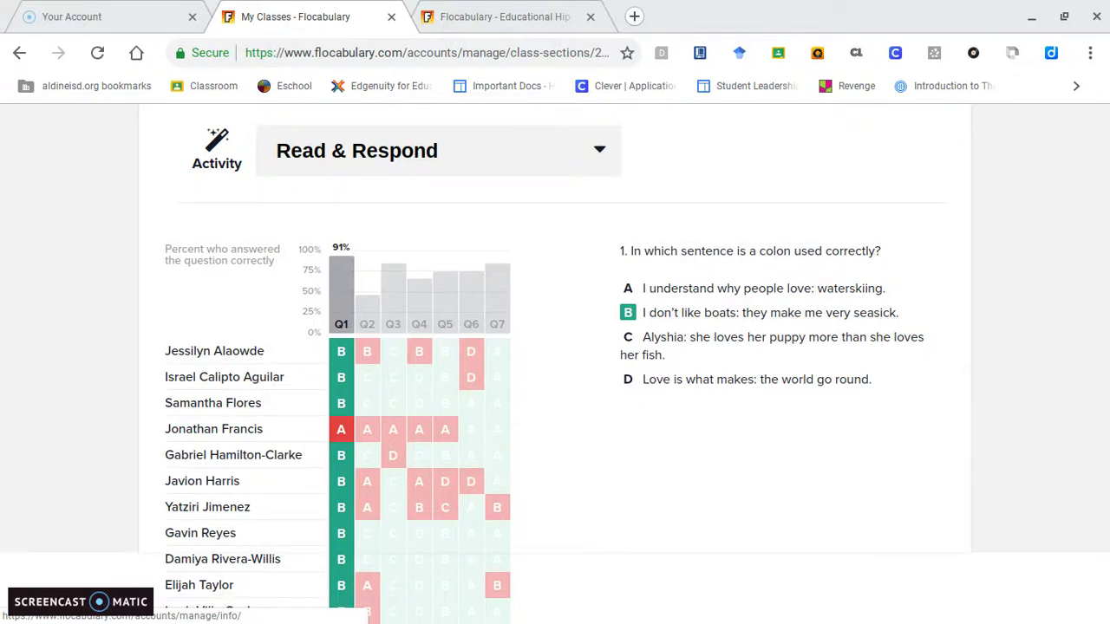
scroll(555, 364, up, 6)
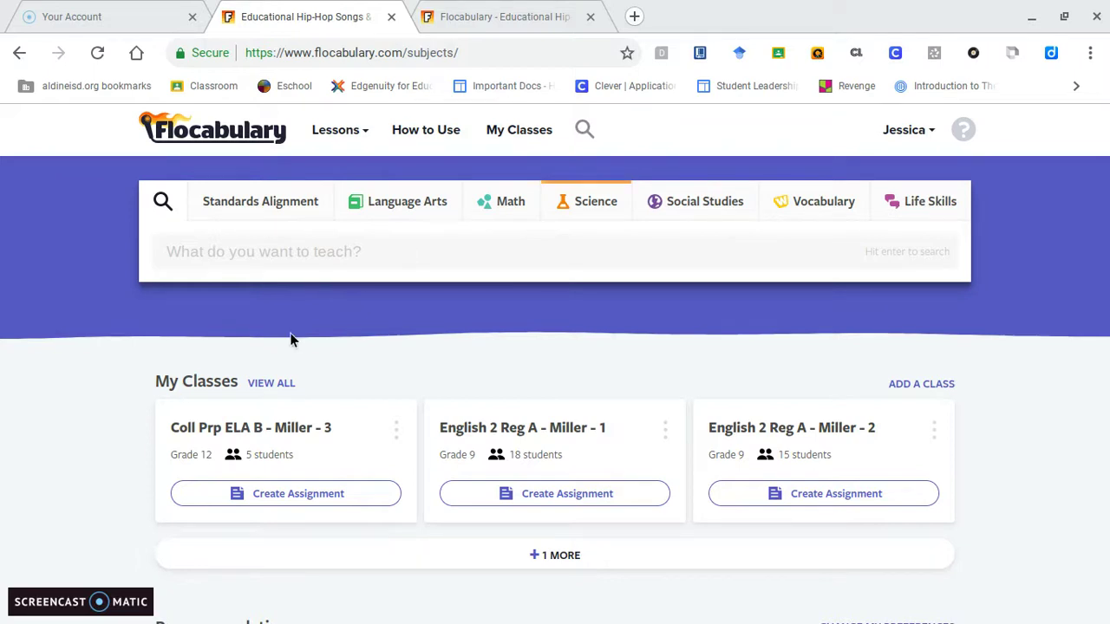
mouse_move(321, 617)
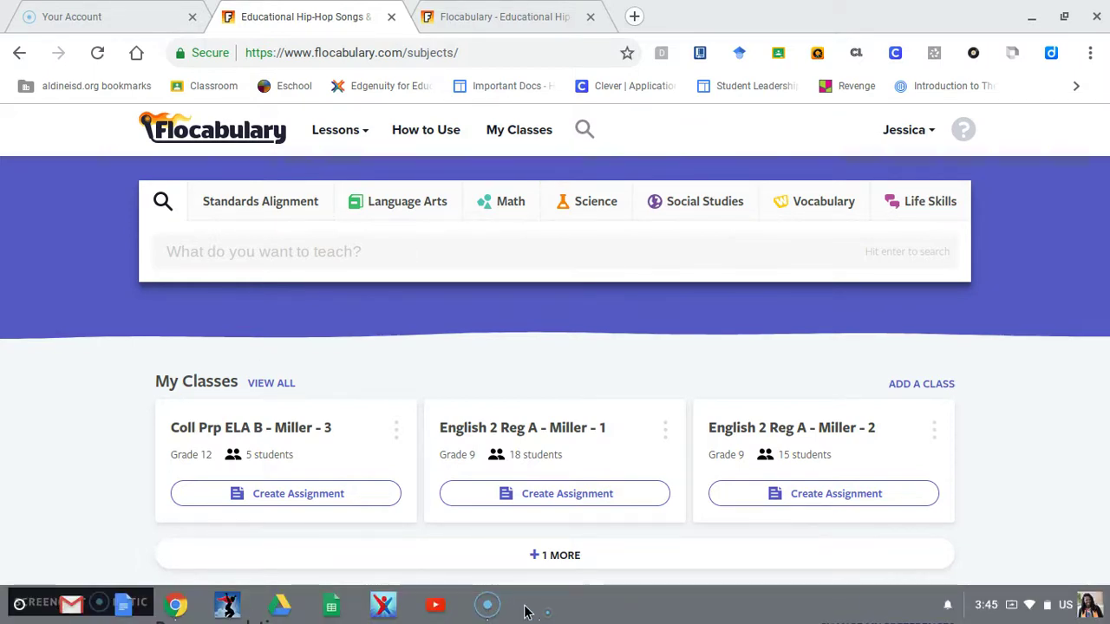